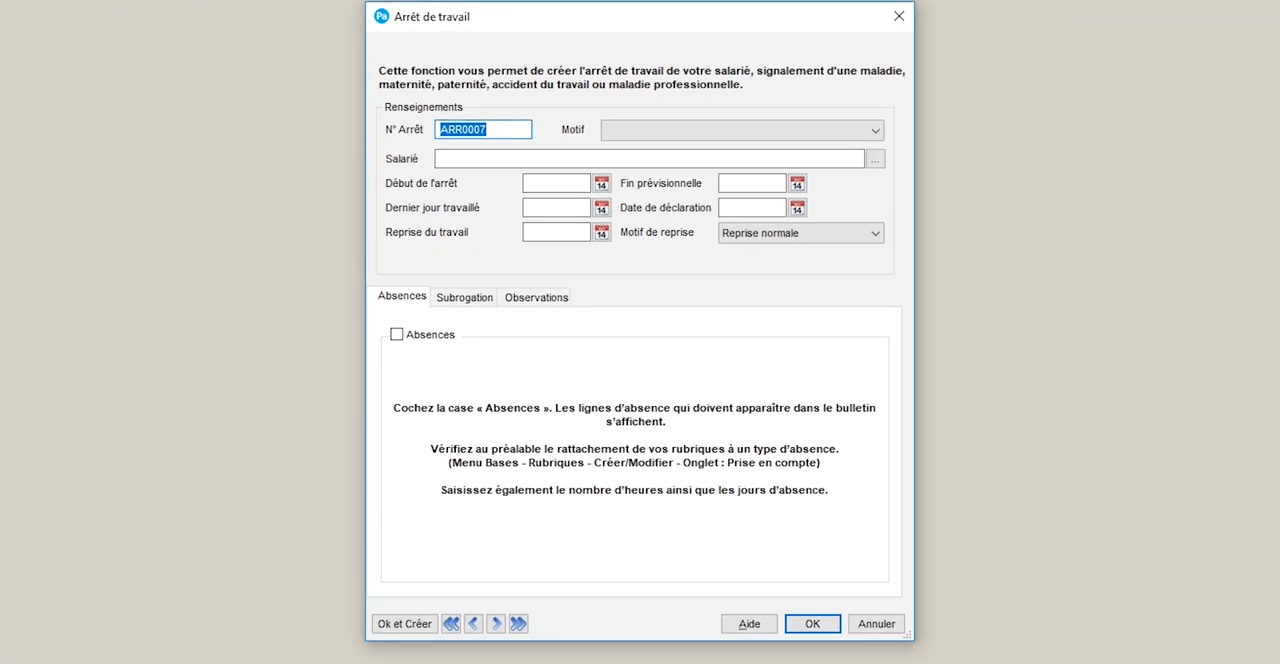
Set the work stop's number to ARR00010 and its reason to Maladie
{"action": "left_click", "coordinate": [487, 129]}
{"action": "key", "text": "BackSpace"}
{"action": "type", "text": "10"}
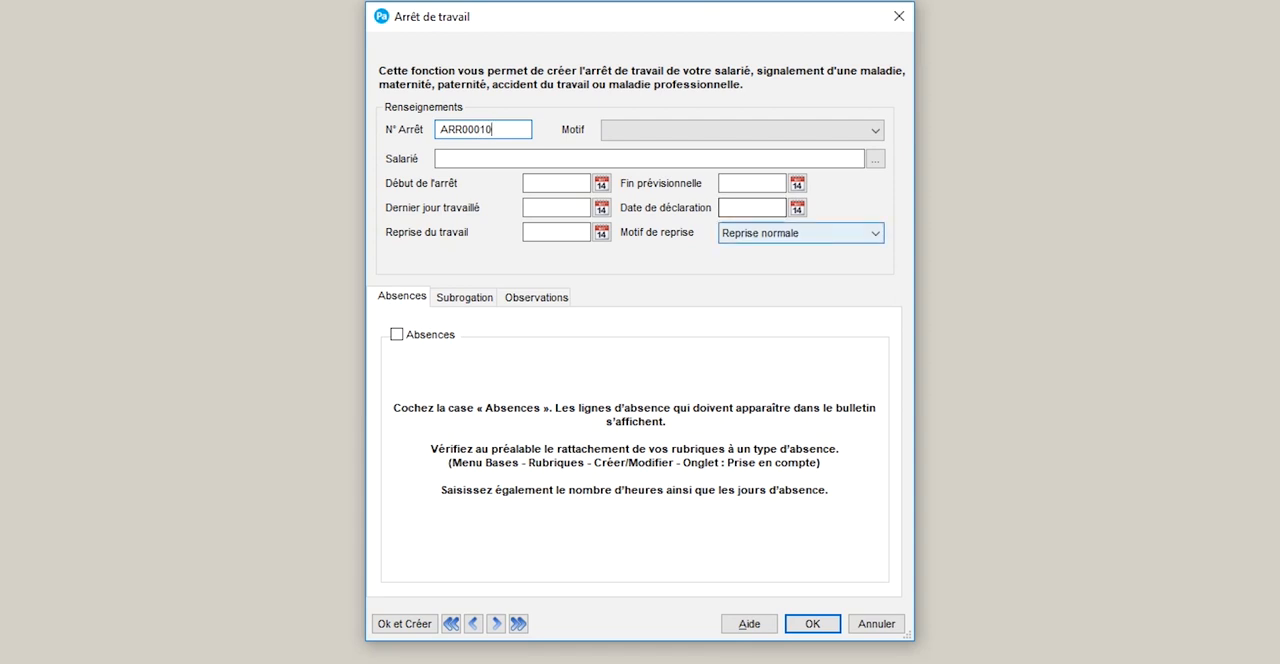
{"action": "left_click", "coordinate": [763, 131]}
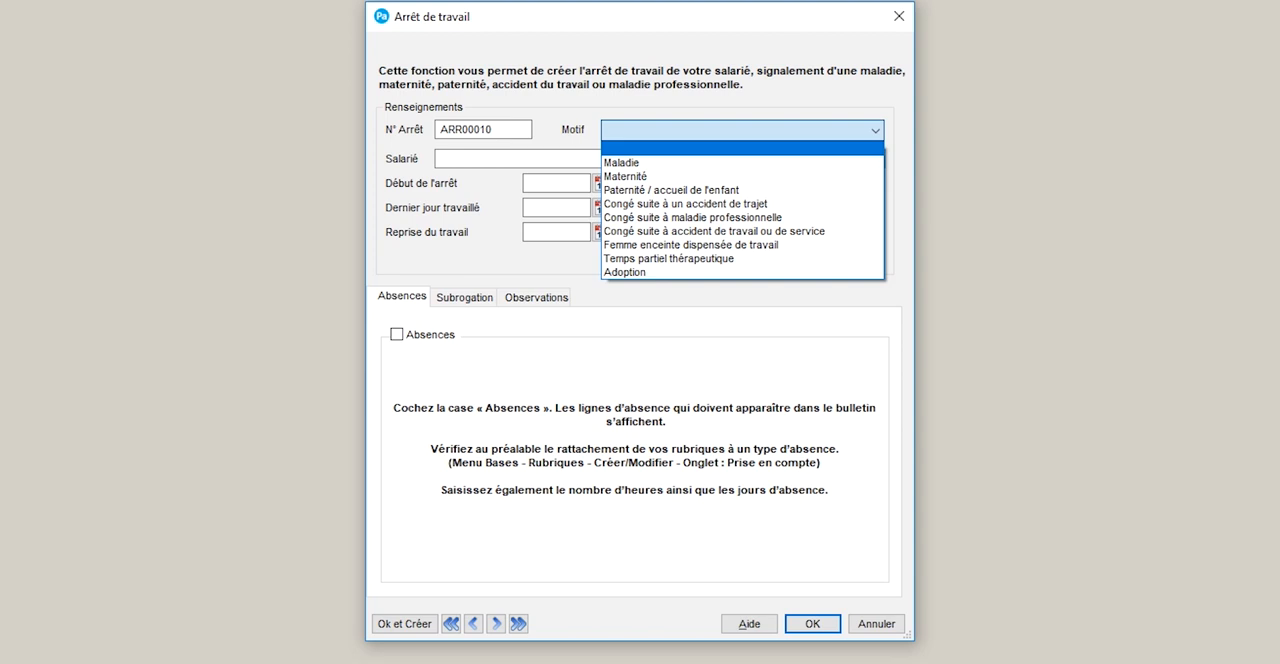
{"action": "left_click", "coordinate": [622, 163]}
Assign the work stop to the employee with code S003 from the employee list
{"action": "left_click", "coordinate": [622, 159]}
{"action": "left_click", "coordinate": [875, 158]}
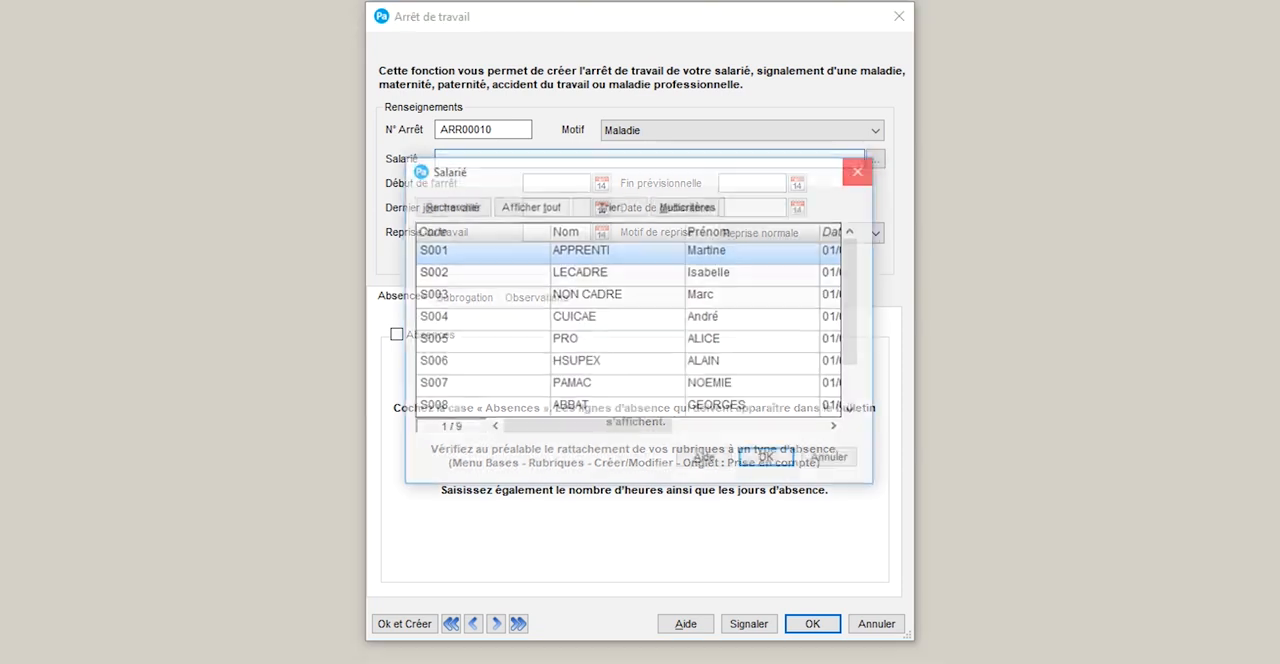
{"action": "left_click", "coordinate": [600, 295]}
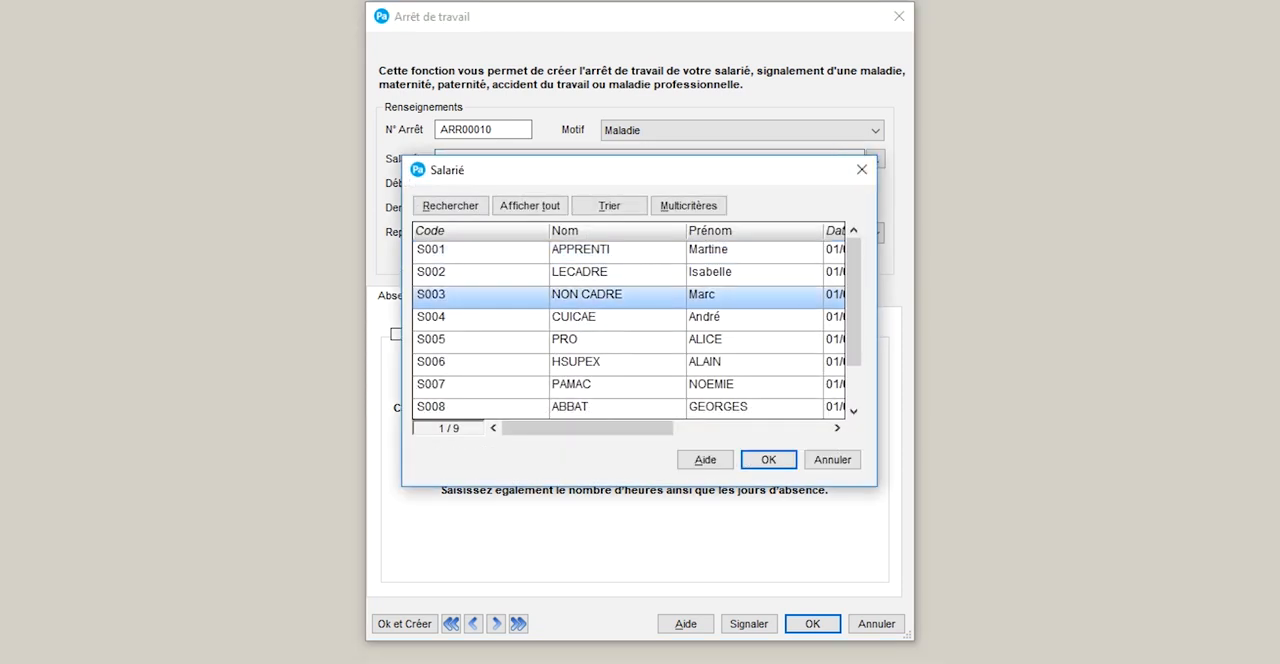
{"action": "left_click", "coordinate": [768, 460]}
Set the stop's start to 15/01/2020 and its expected end to 25/01/2020, keeping Reprise normale as the return reason
{"action": "left_click", "coordinate": [556, 183]}
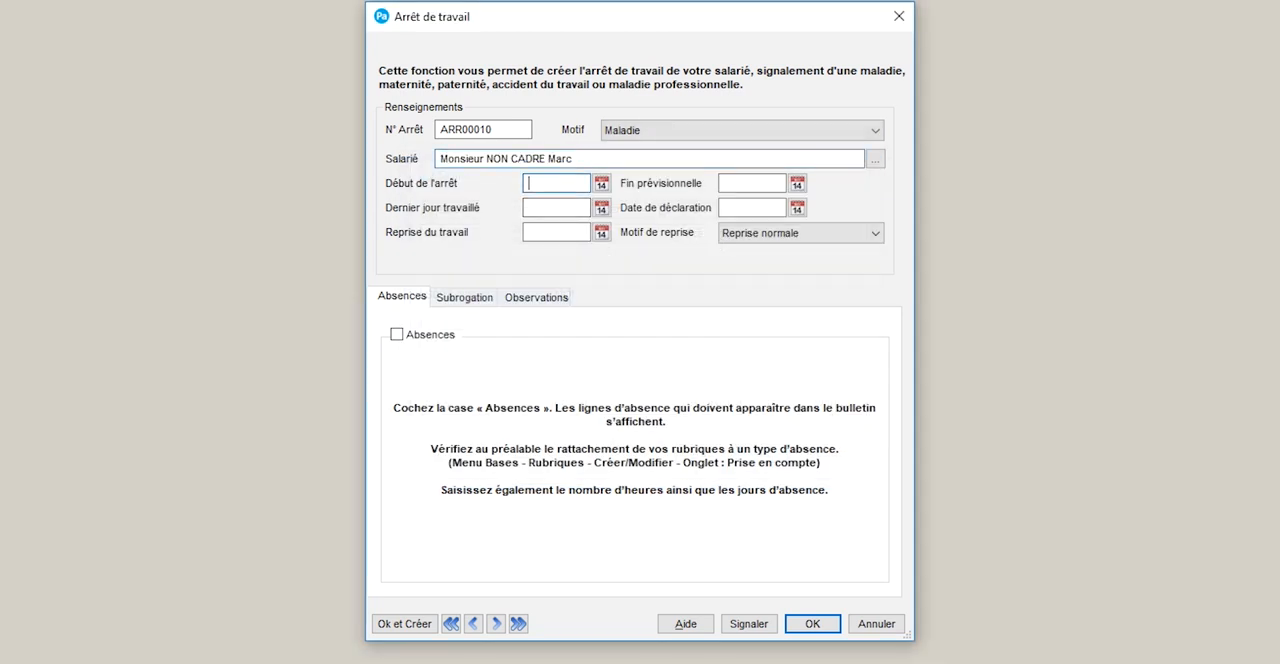
{"action": "type", "text": "15/"}
{"action": "type", "text": "01"}
{"action": "key", "text": "Tab"}
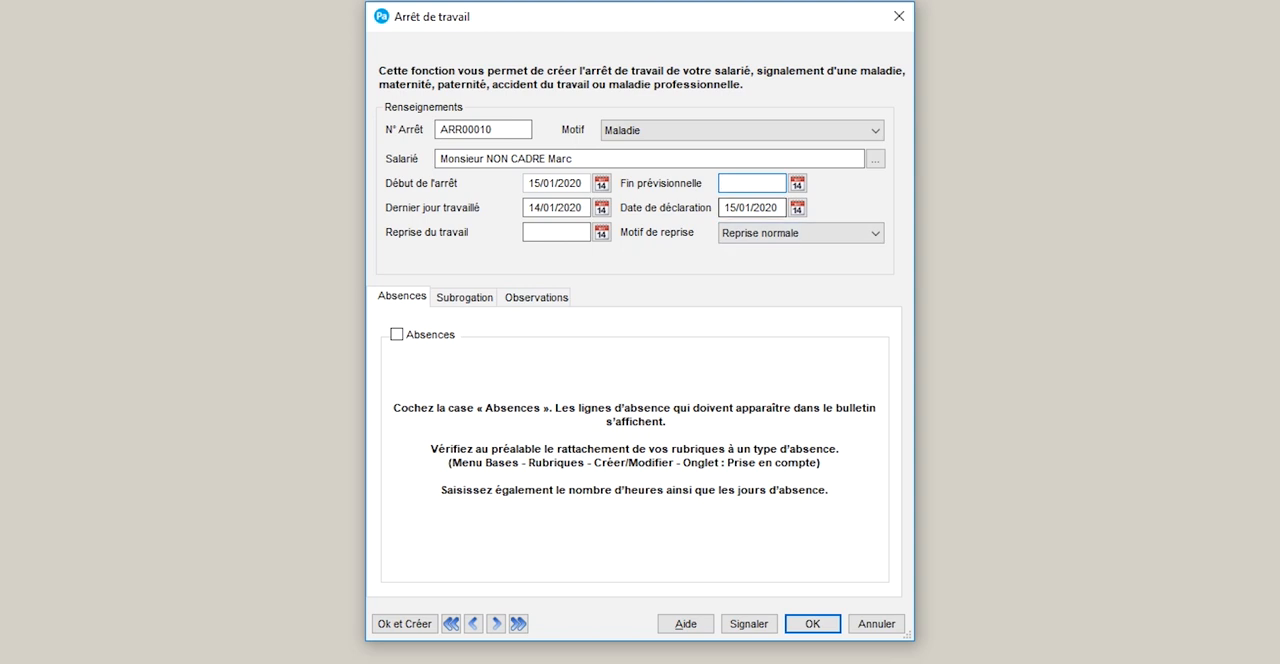
{"action": "type", "text": "25"}
{"action": "key", "text": "Tab"}
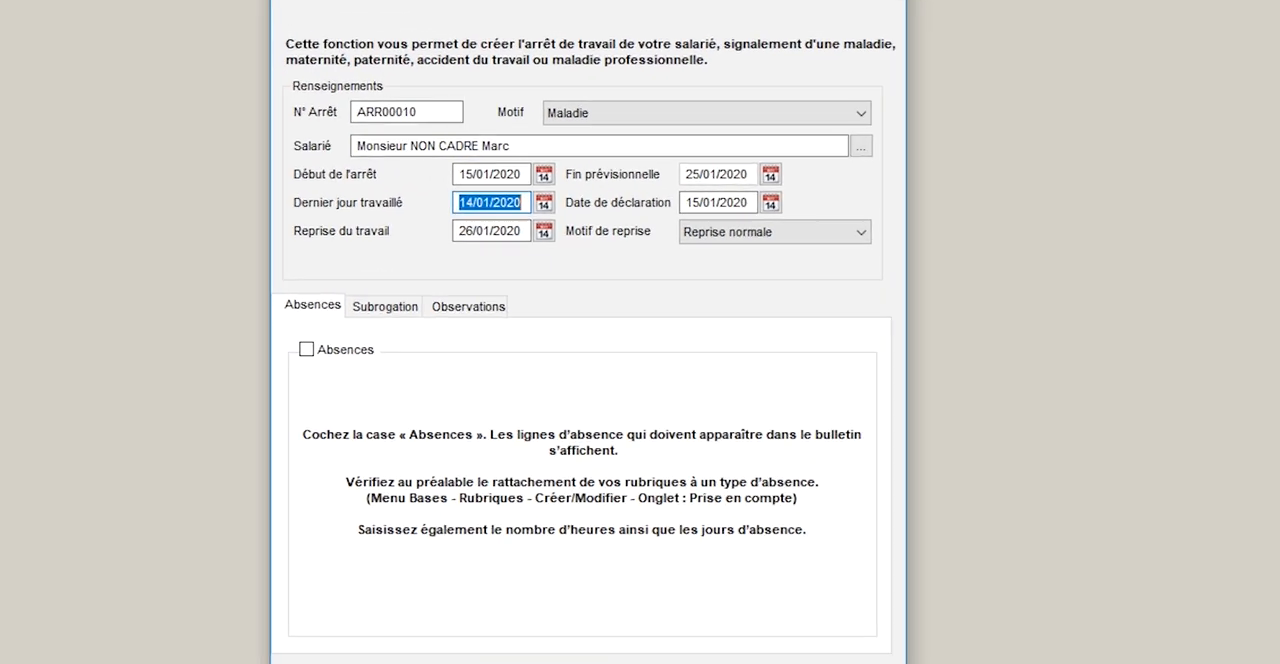
{"action": "left_click", "coordinate": [874, 233]}
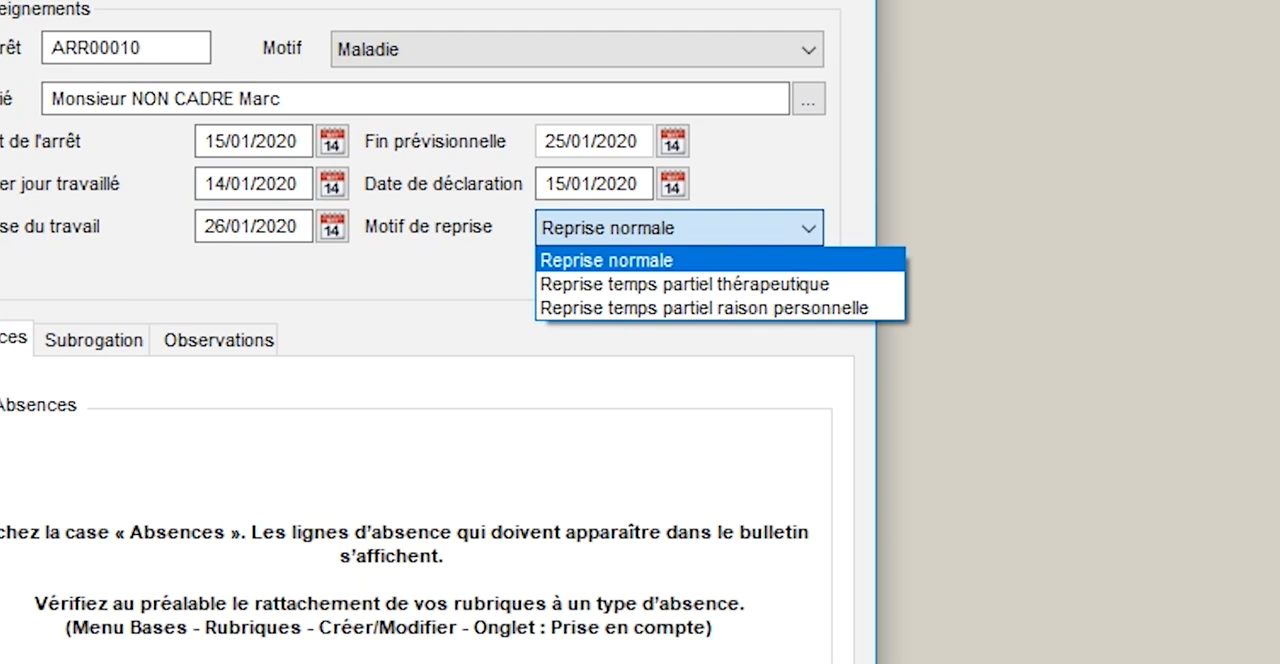
{"action": "key", "text": "Escape"}
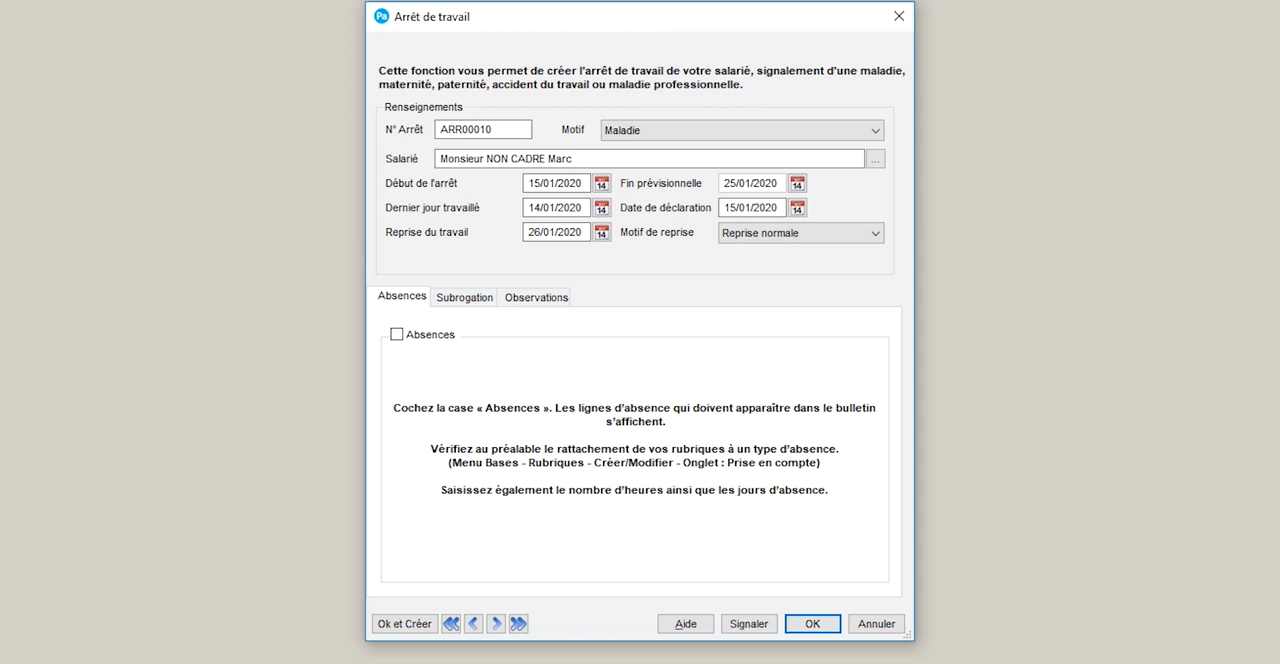
Enable absences for the stop and open the R001MAL absence line to check its hours and days
{"action": "left_click", "coordinate": [397, 335]}
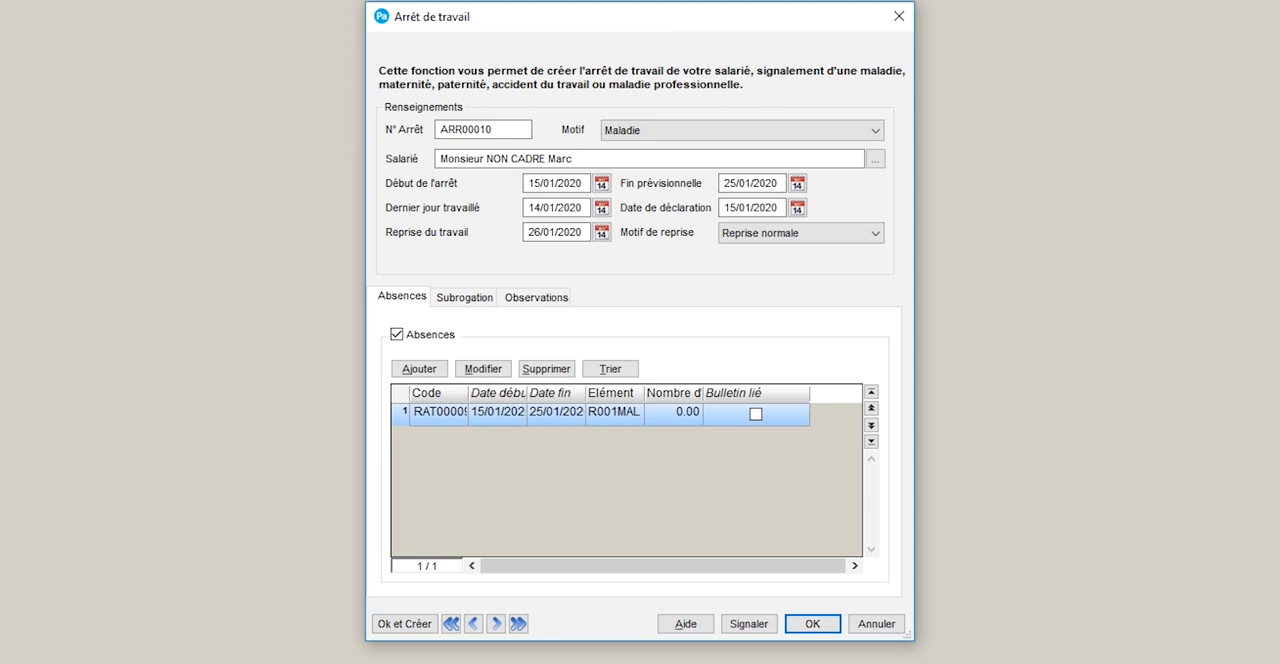
{"action": "left_click", "coordinate": [483, 368]}
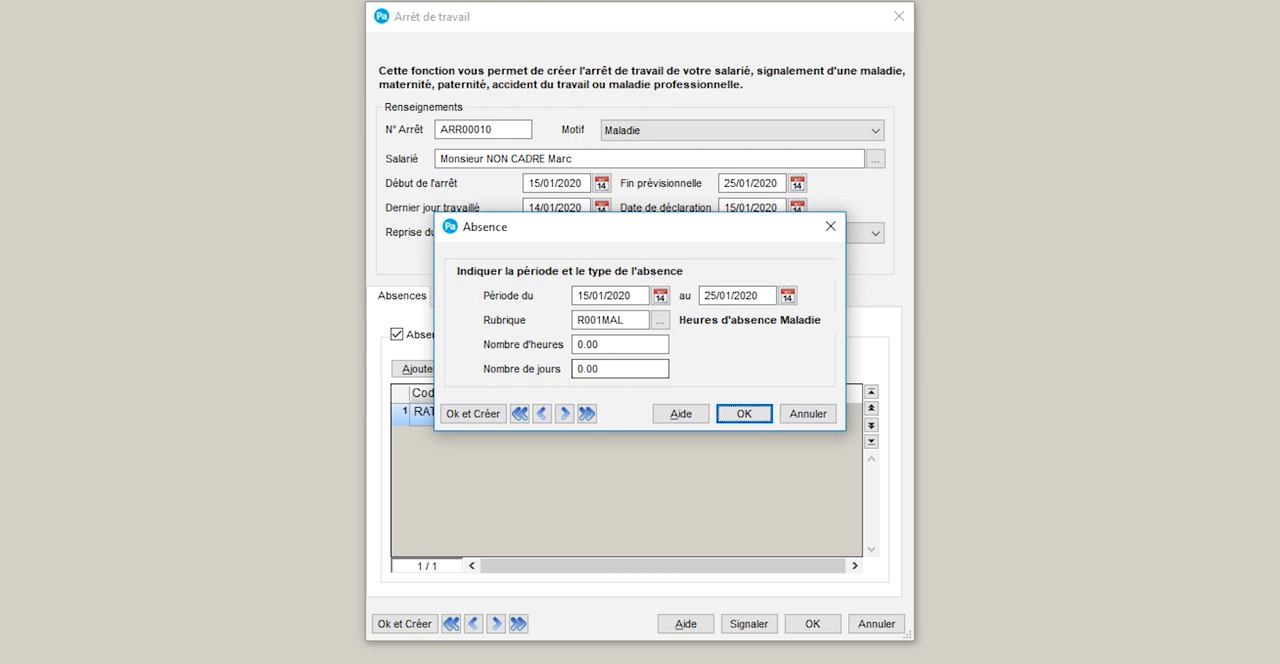
{"action": "key", "text": "Return"}
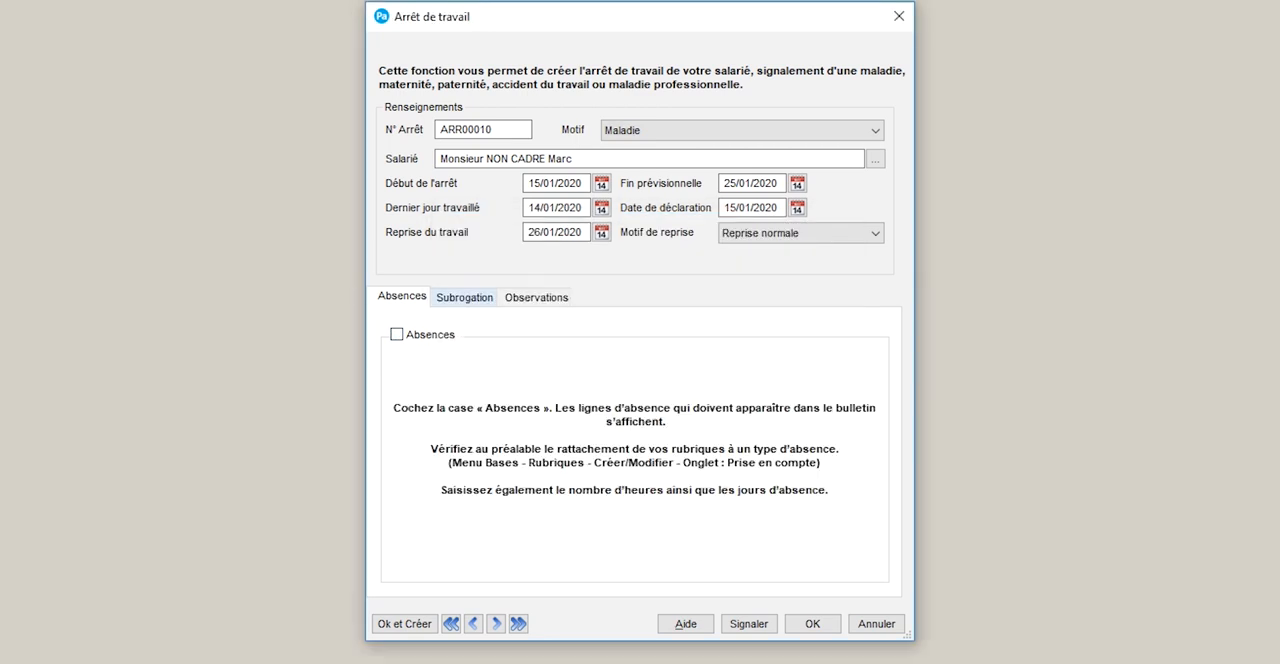
Enable subrogation with its period ending 25/01/2020, and review the stop's observations and absences
{"action": "key", "text": "ctrl+Tab"}
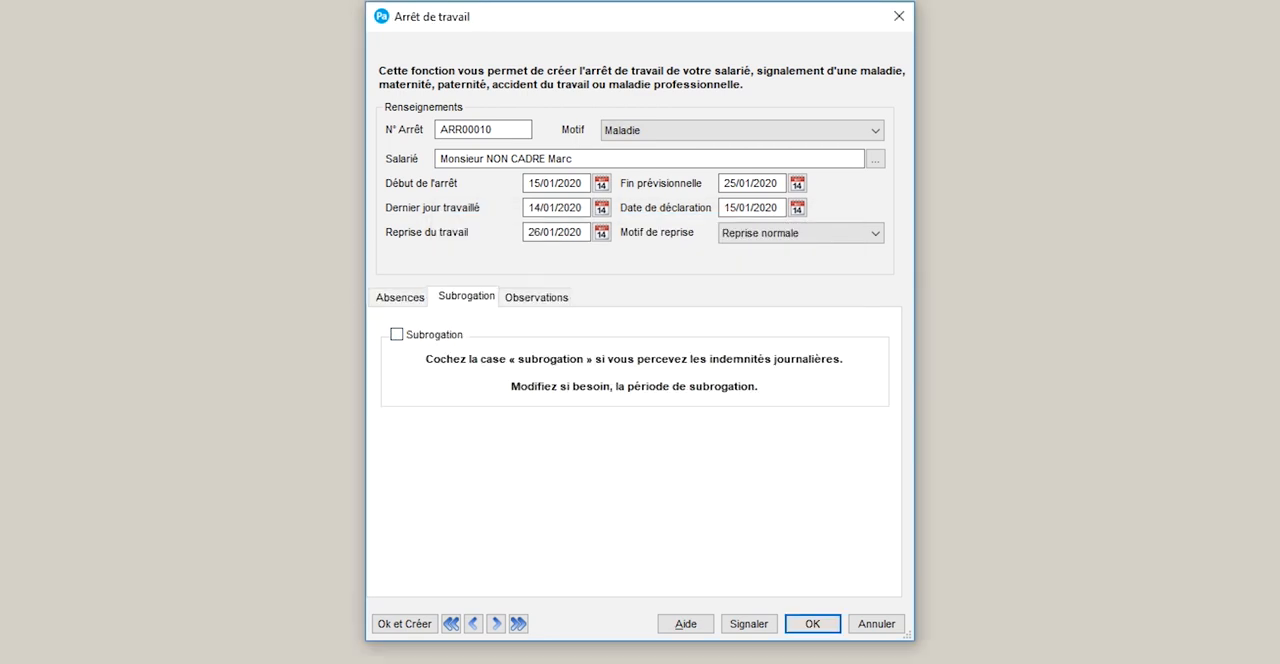
{"action": "left_click", "coordinate": [397, 335]}
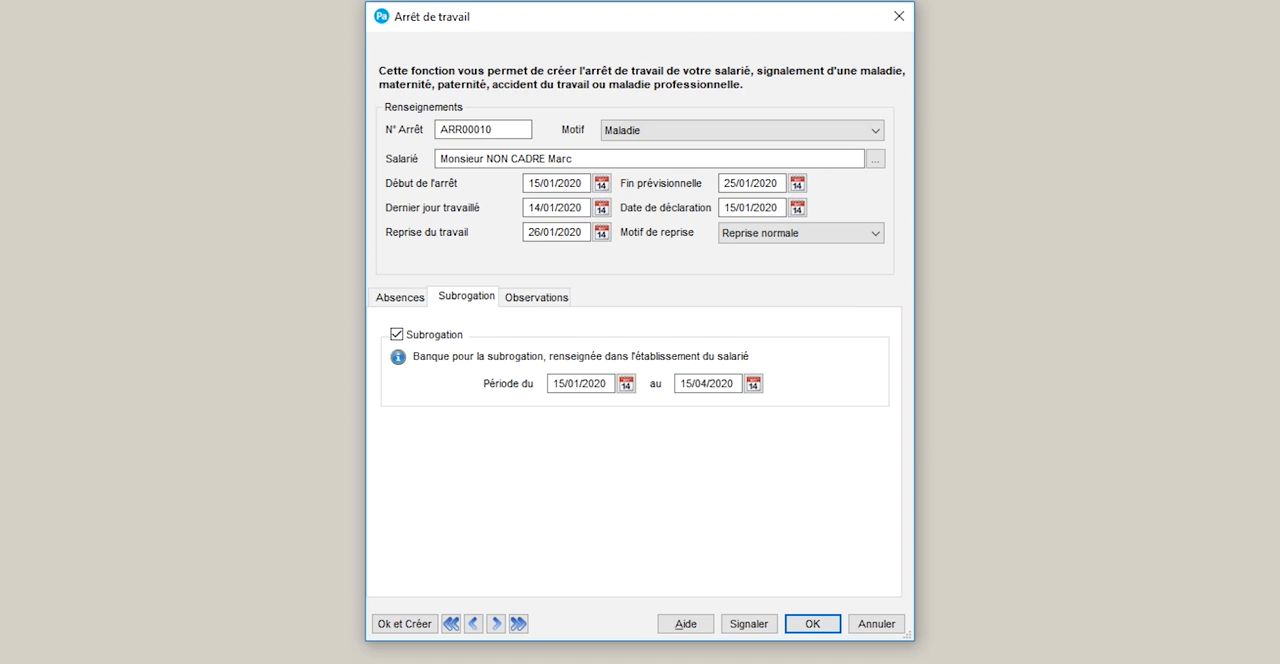
{"action": "key", "text": "Tab"}
{"action": "key", "text": "Tab"}
{"action": "left_click_drag", "start_coordinate": [708, 384], "coordinate": [680, 384]}
{"action": "type", "text": "2501"}
{"action": "left_click", "coordinate": [537, 297]}
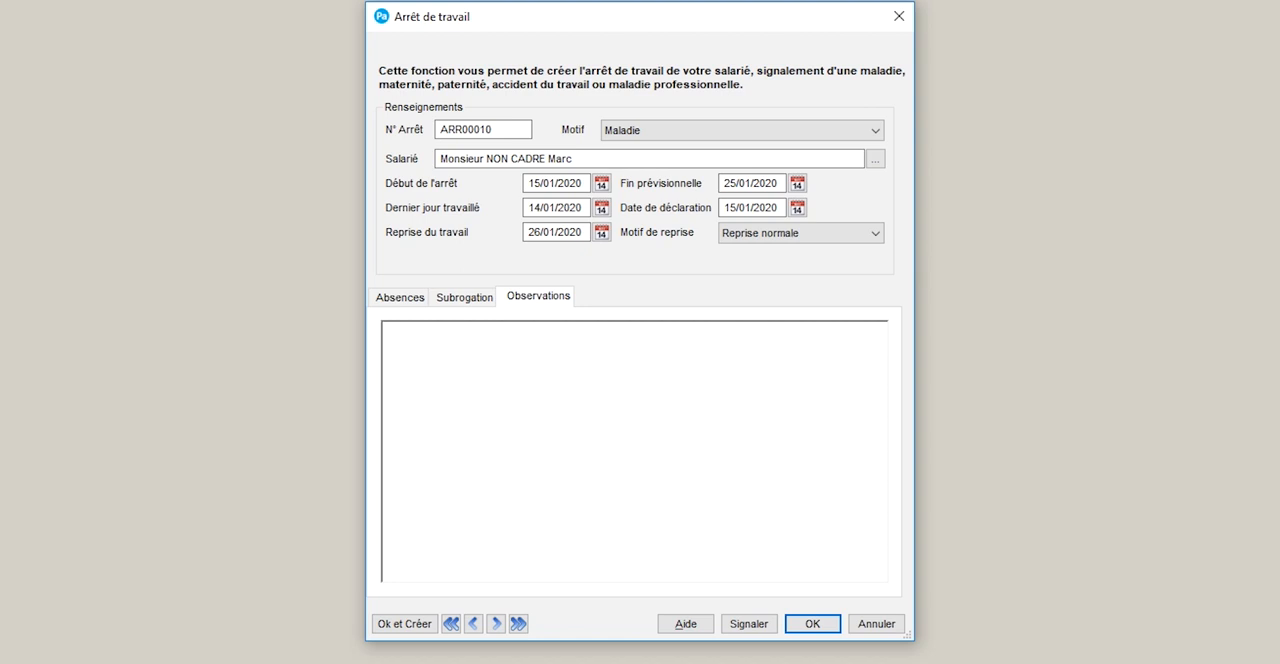
{"action": "left_click", "coordinate": [400, 297]}
{"action": "left_click", "coordinate": [465, 297]}
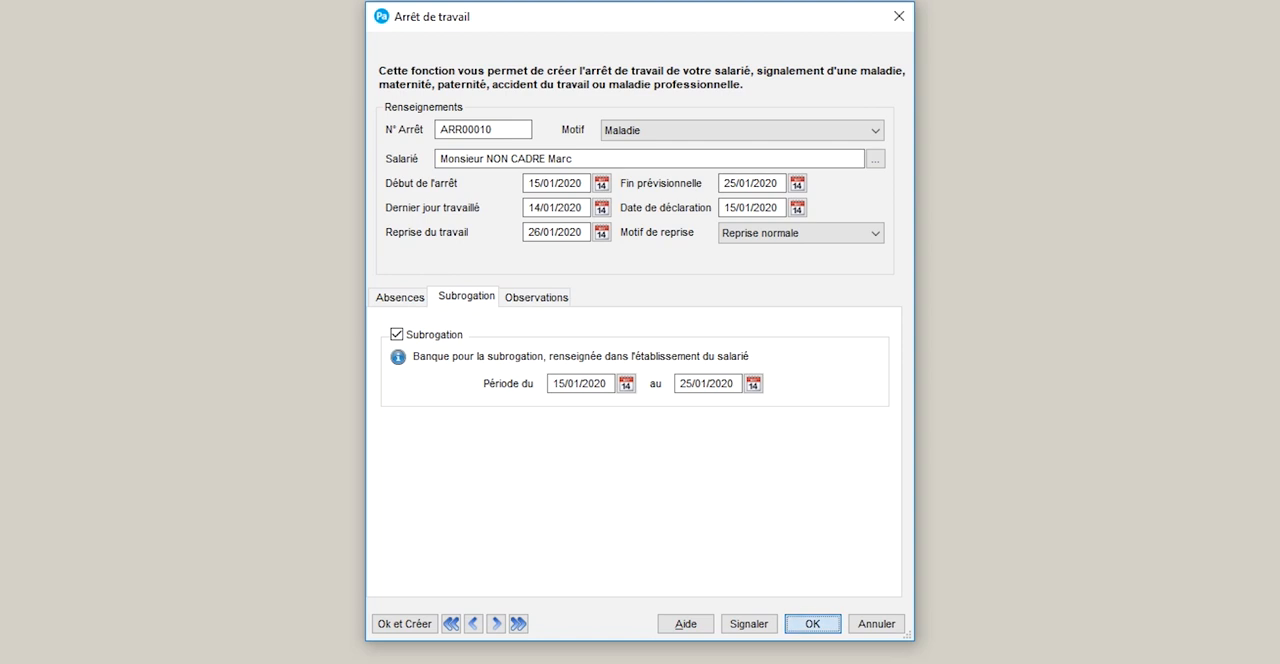
Save the work stop and report it in DSN, acknowledging the history warning
{"action": "left_click", "coordinate": [813, 624]}
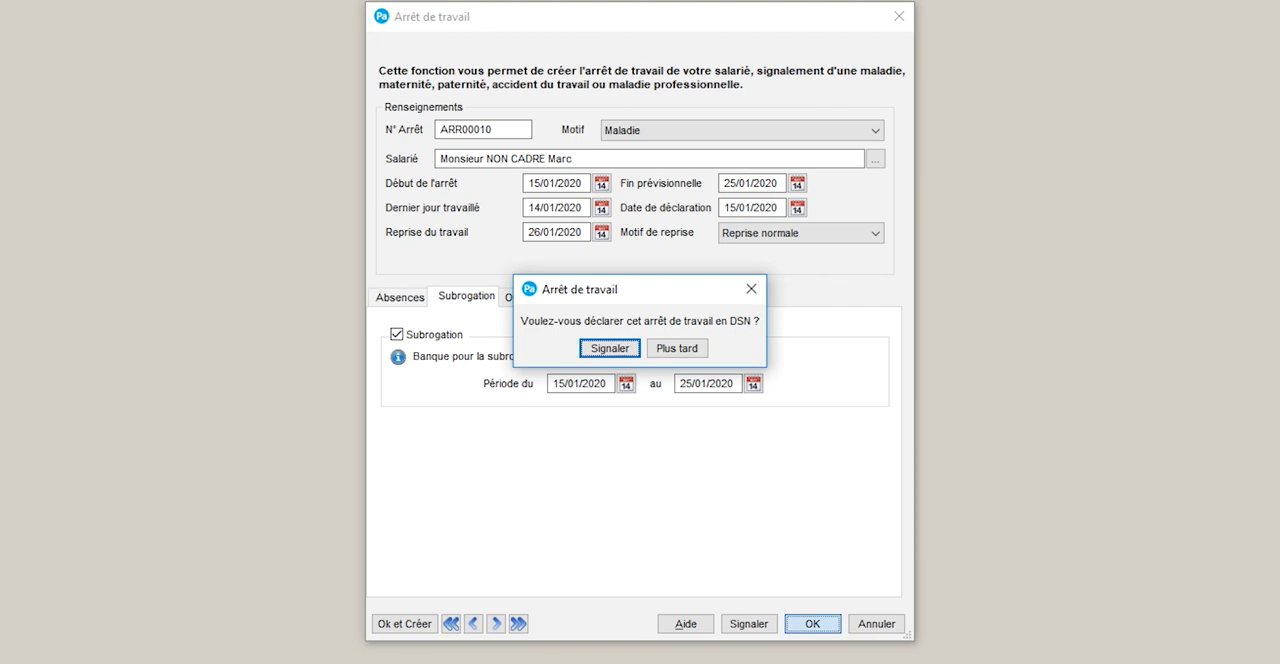
{"action": "key", "text": "Return"}
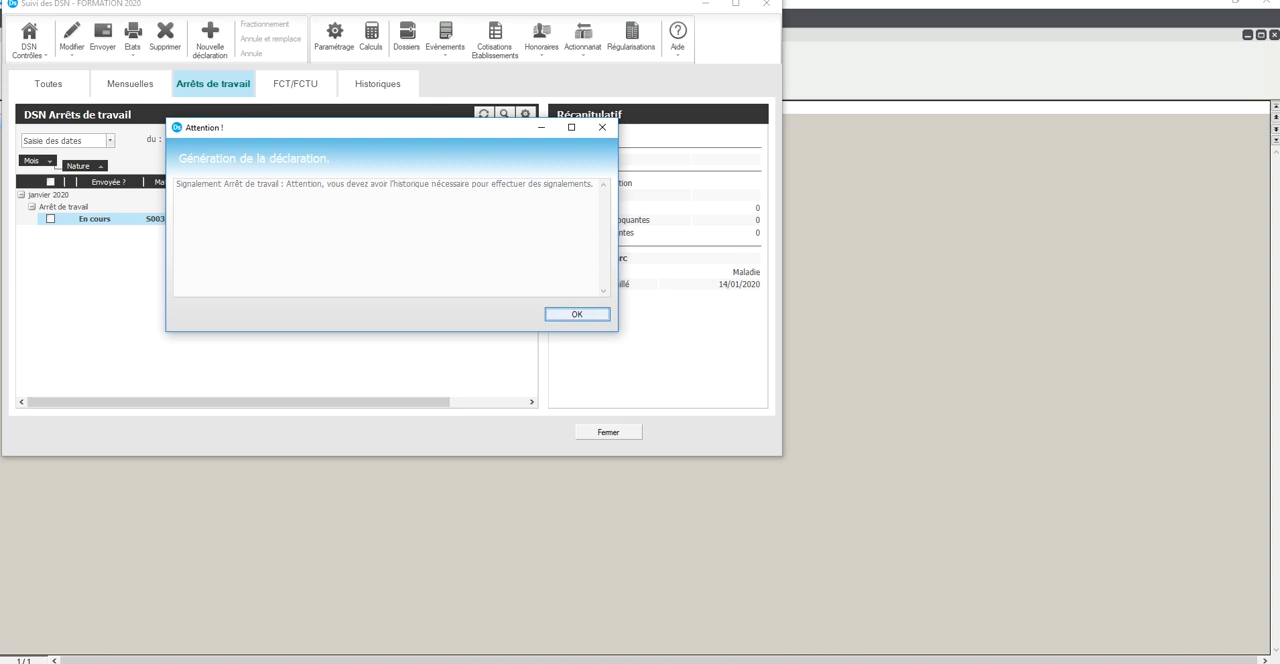
{"action": "key", "text": "Return"}
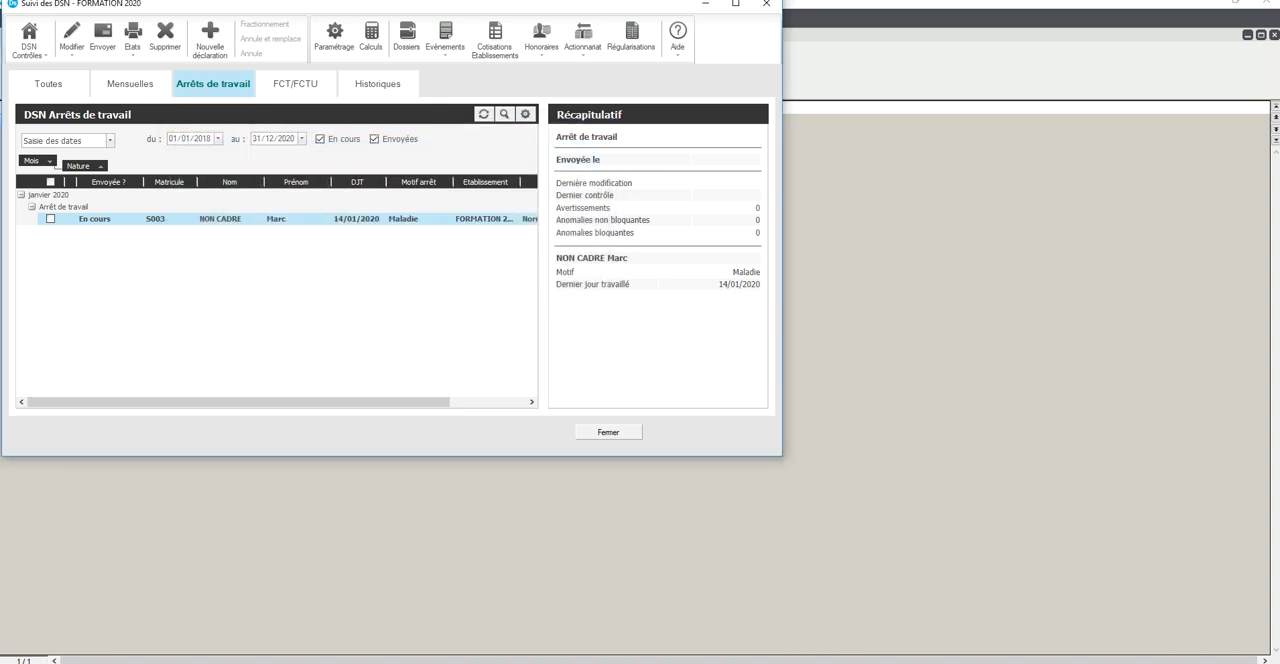
Delete the January 2020 work-stop declaration from the DSN tracking list, and close the tracking window
{"action": "left_click", "coordinate": [734, 459]}
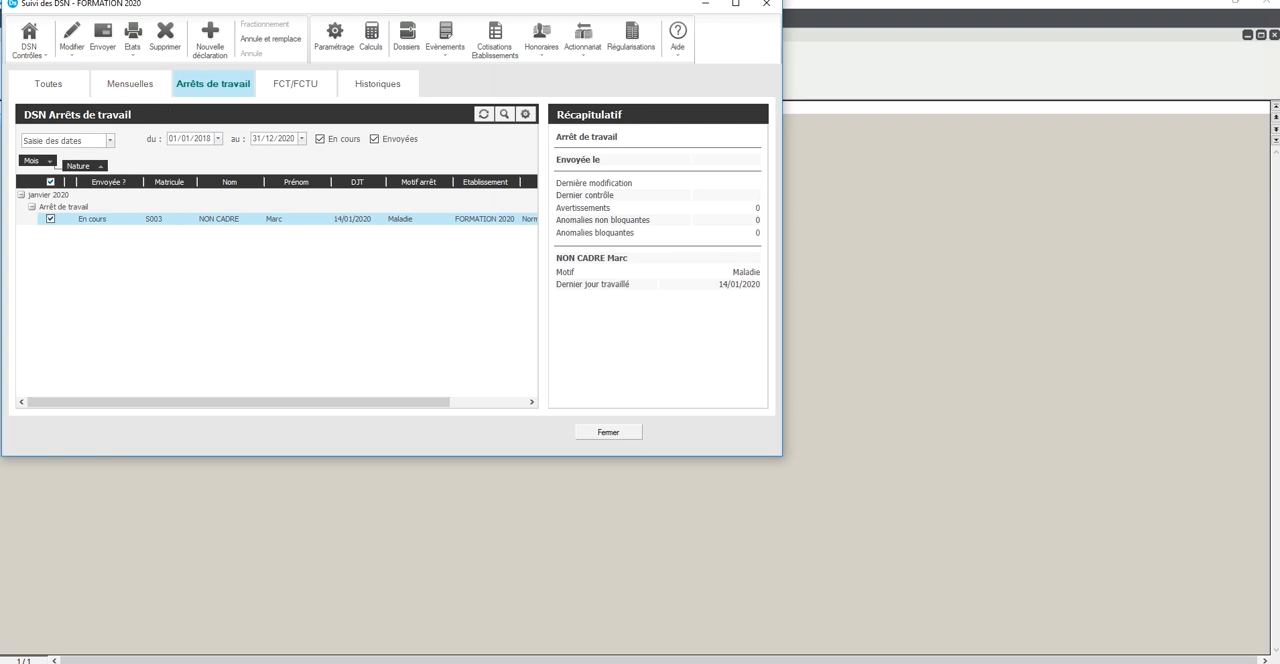
{"action": "left_click", "coordinate": [165, 38]}
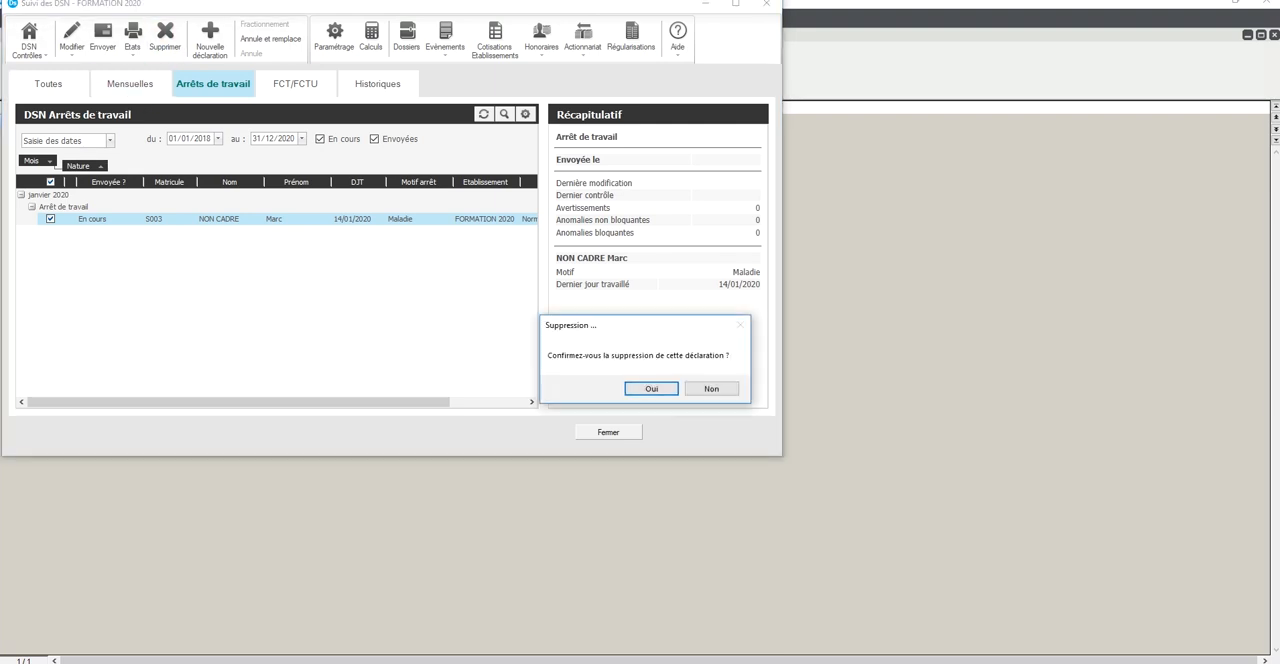
{"action": "left_click", "coordinate": [651, 389]}
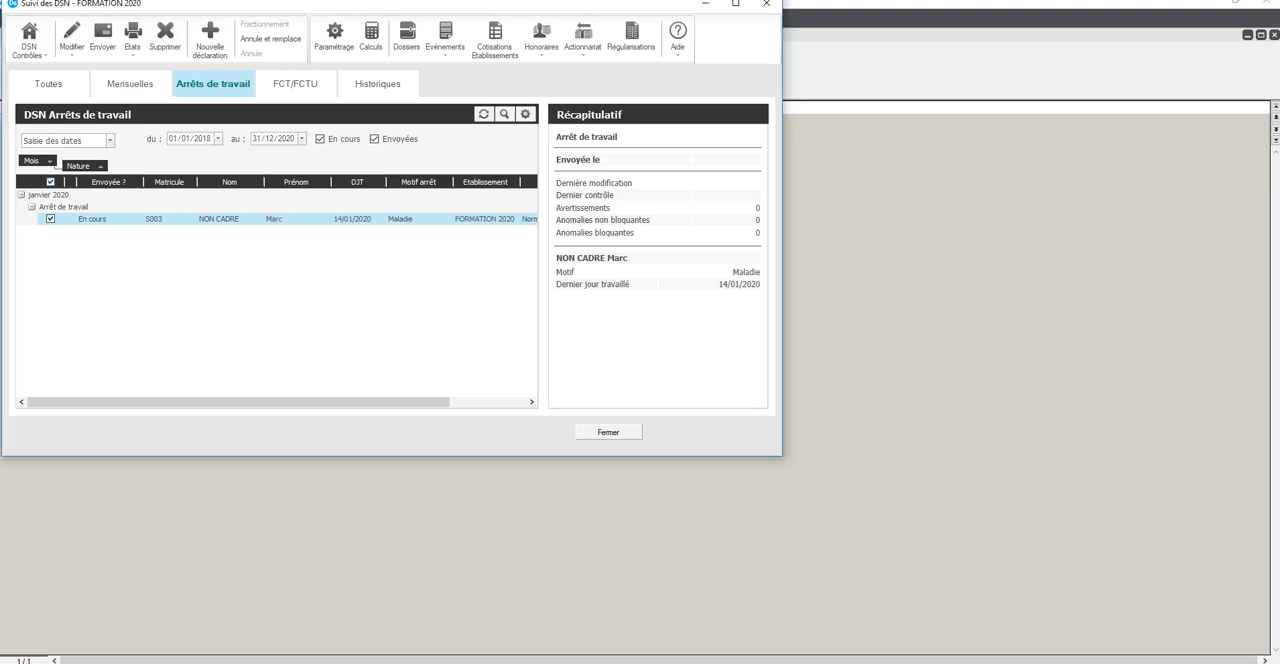
{"action": "left_click", "coordinate": [608, 432]}
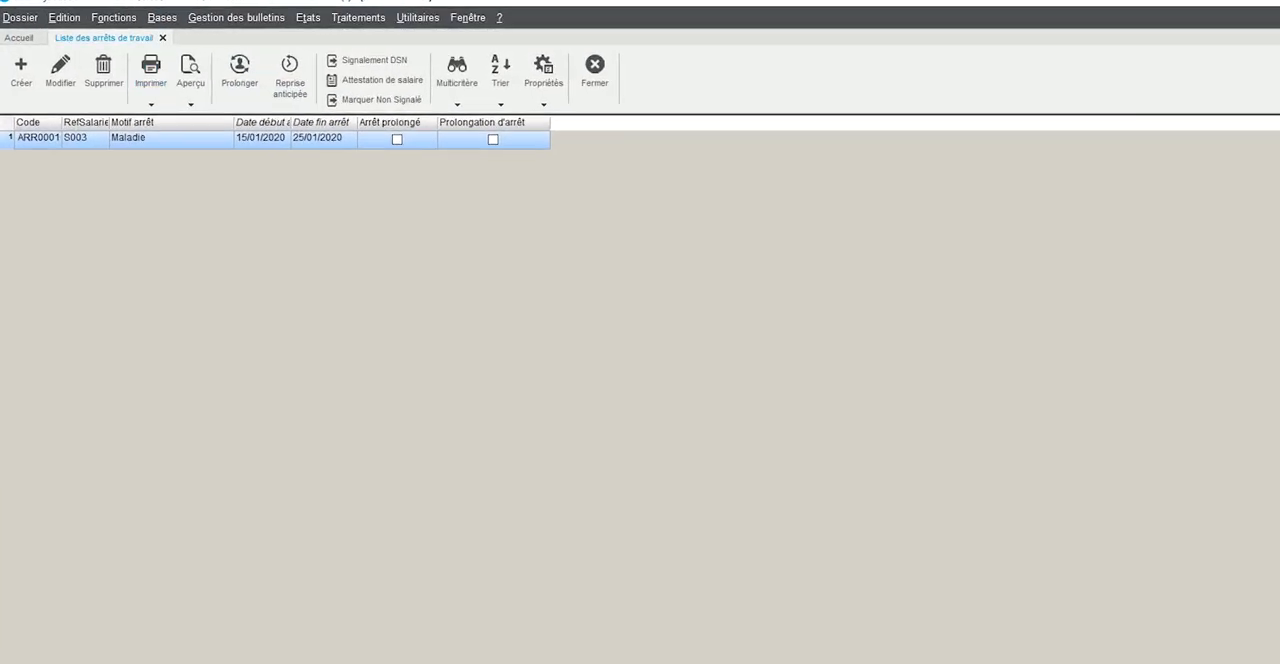
Open the sickness stop from the work-stop list to check which fields are editable, and close it without changes
{"action": "left_click", "coordinate": [185, 17]}
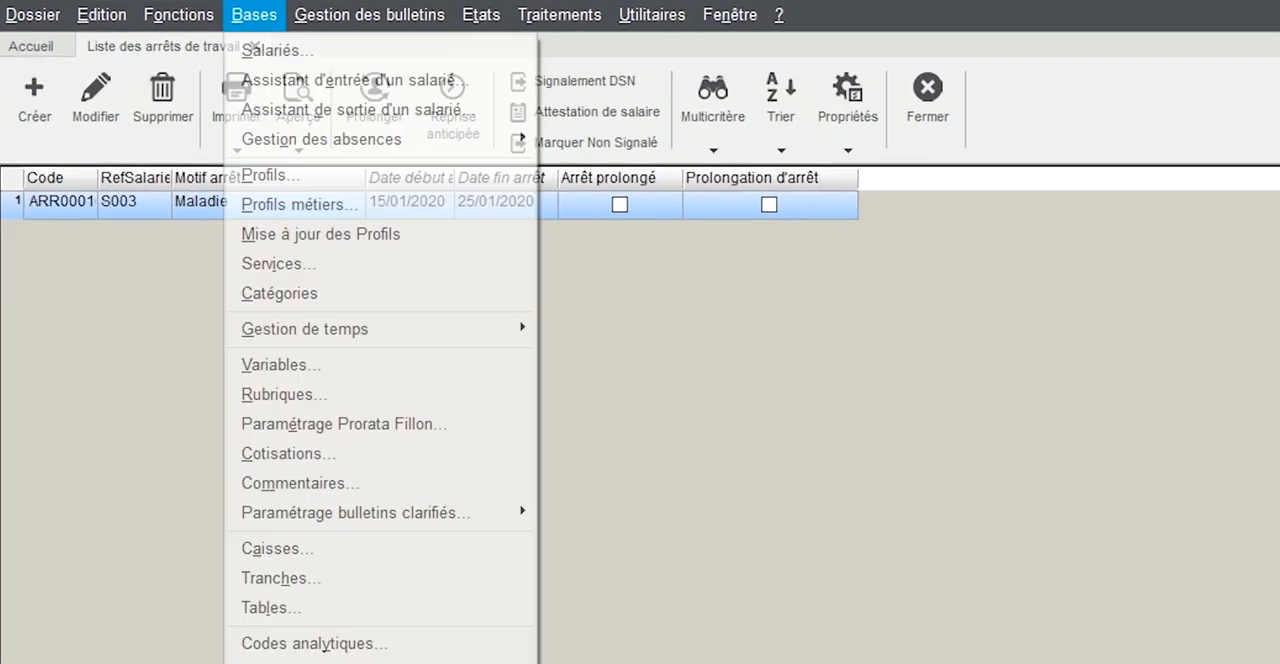
{"action": "left_click", "coordinate": [383, 116]}
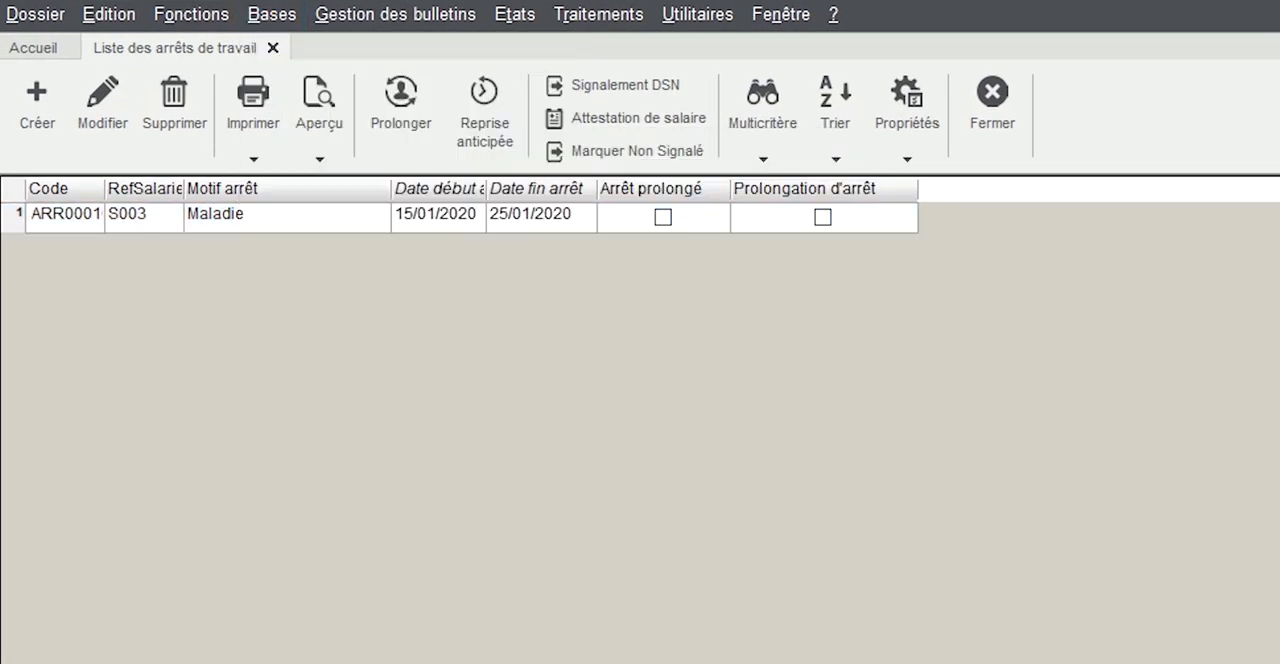
{"action": "double_click", "coordinate": [287, 216]}
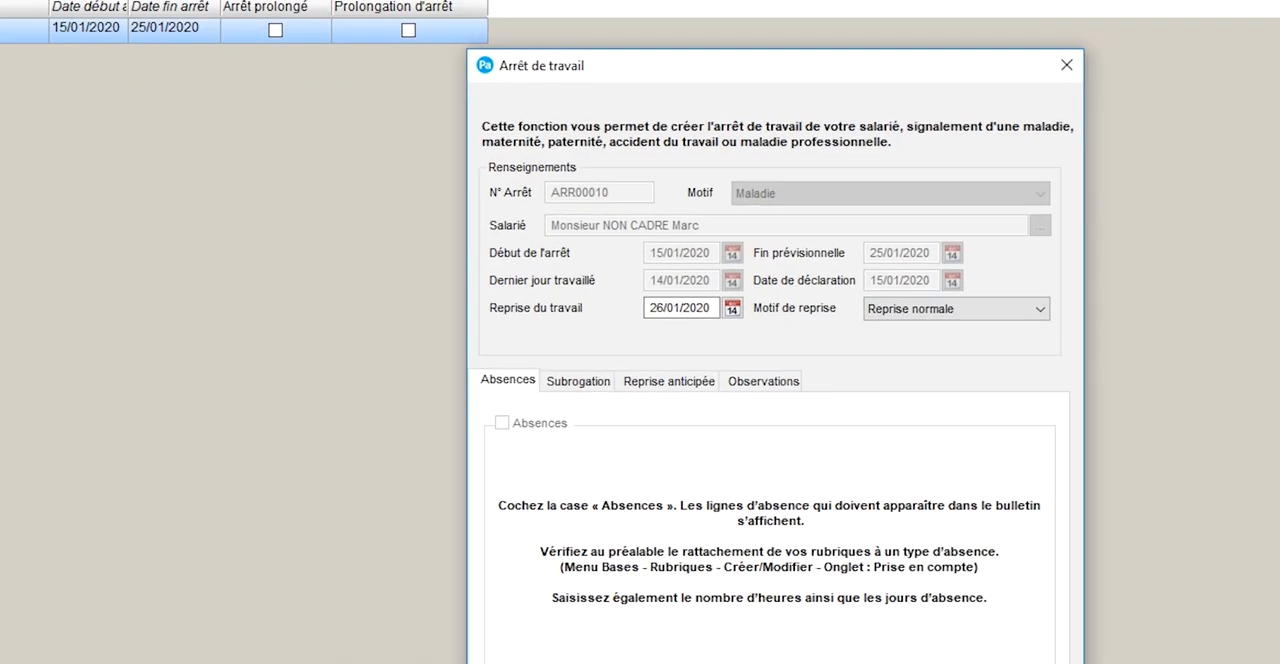
{"action": "left_click", "coordinate": [891, 656]}
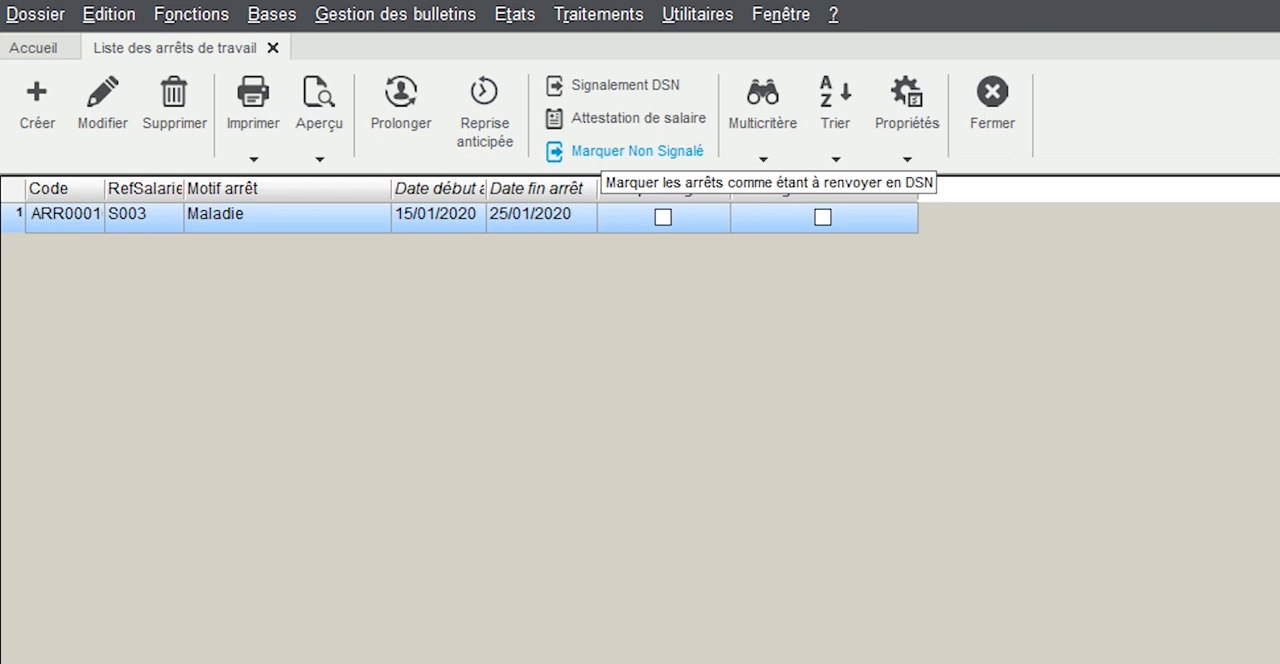
Mark the sickness stop as not reported and reopen it to check its fields
{"action": "left_click", "coordinate": [103, 100]}
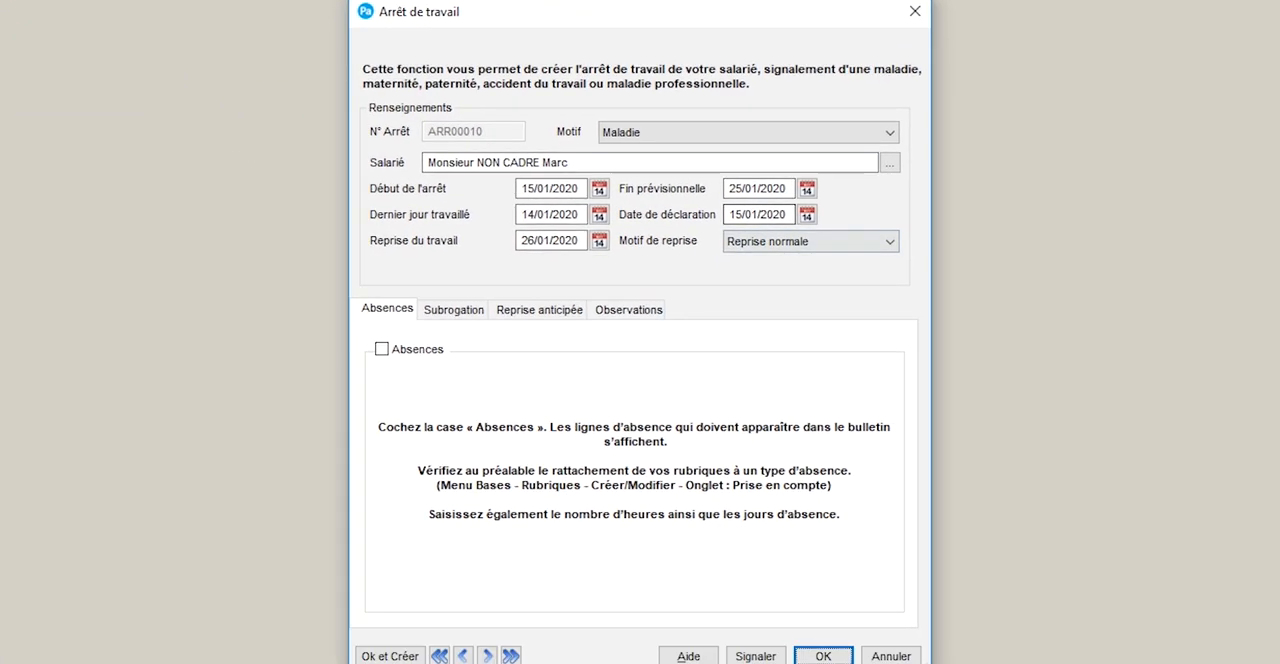
{"action": "key", "text": "Return"}
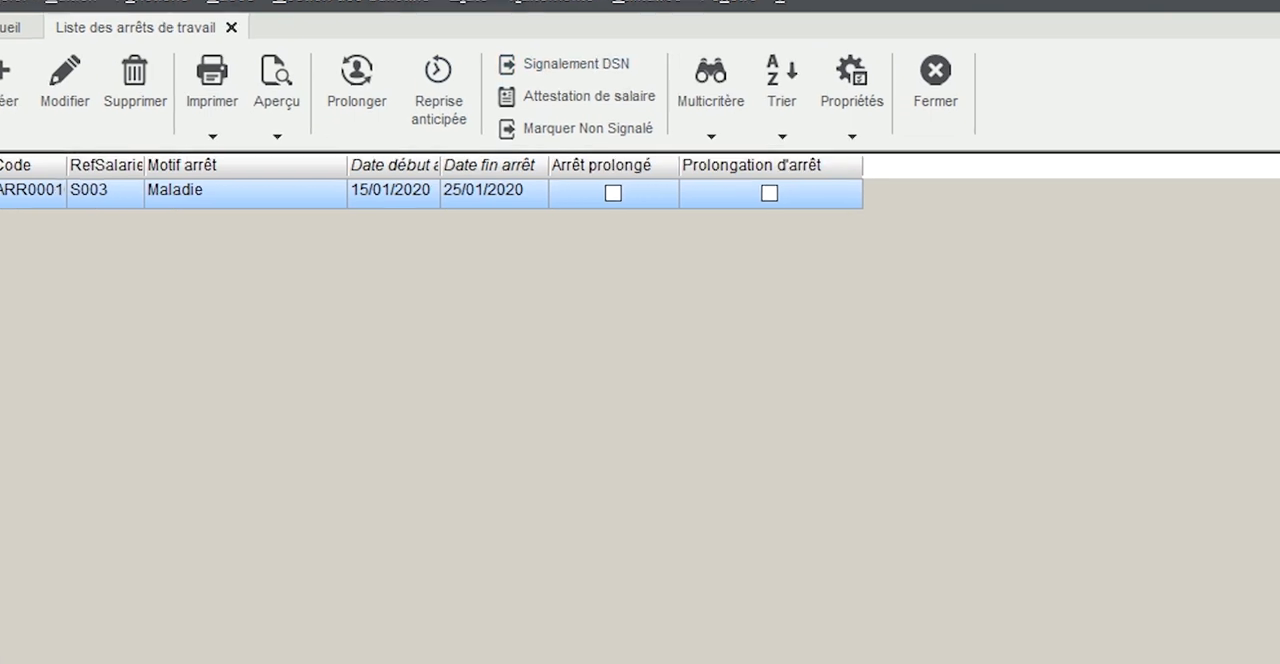
Open the DSN Signalement Arrêt/Reprise assistant to review the stops available for reporting and the sender, and close it
{"action": "left_click", "coordinate": [576, 64]}
{"action": "left_click", "coordinate": [852, 556]}
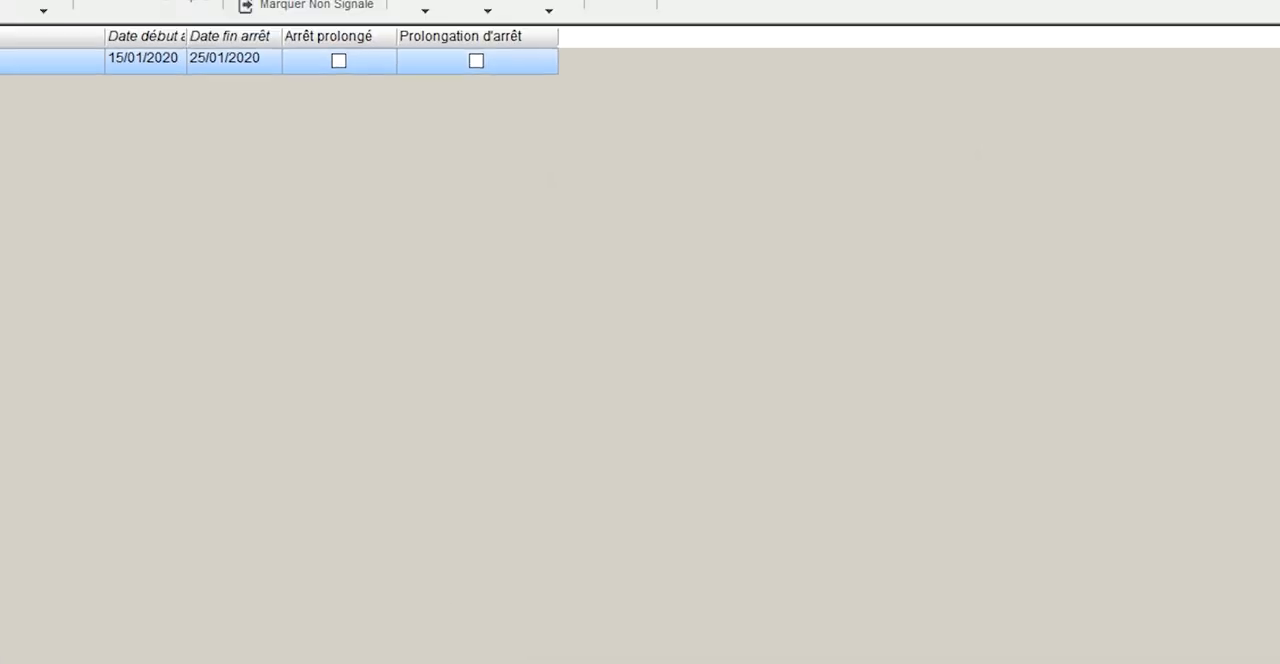
{"action": "left_click", "coordinate": [585, 14]}
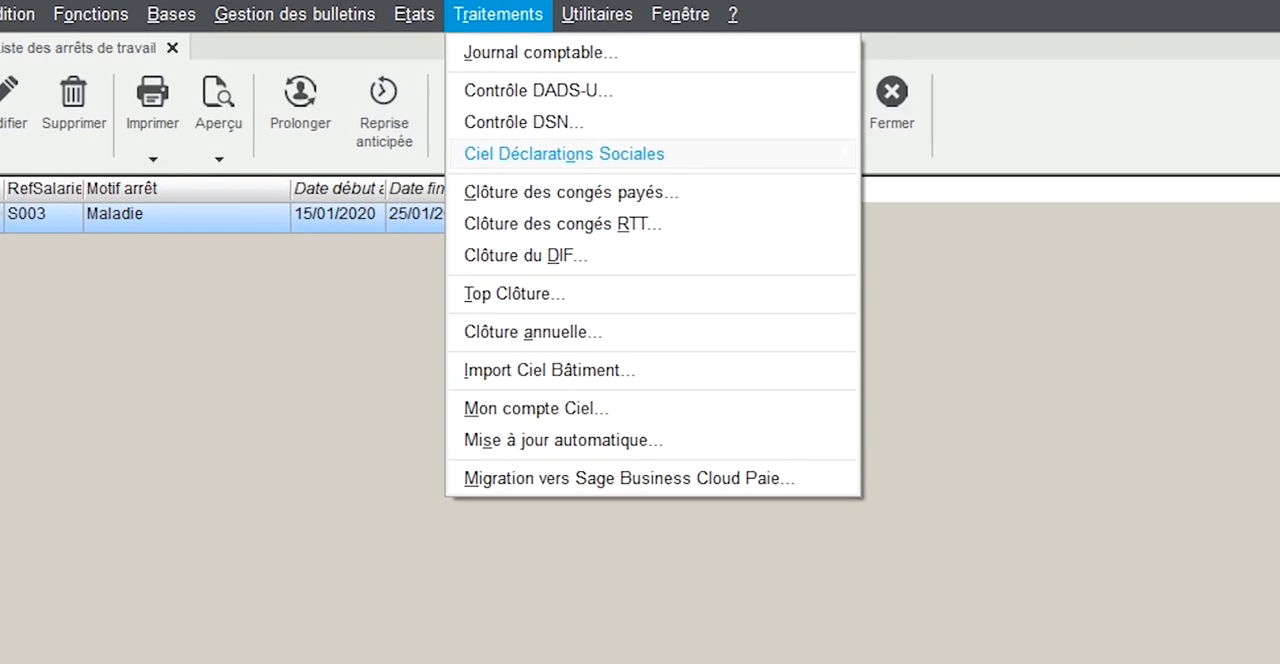
{"action": "mouse_move", "coordinate": [565, 154]}
{"action": "mouse_move", "coordinate": [895, 268]}
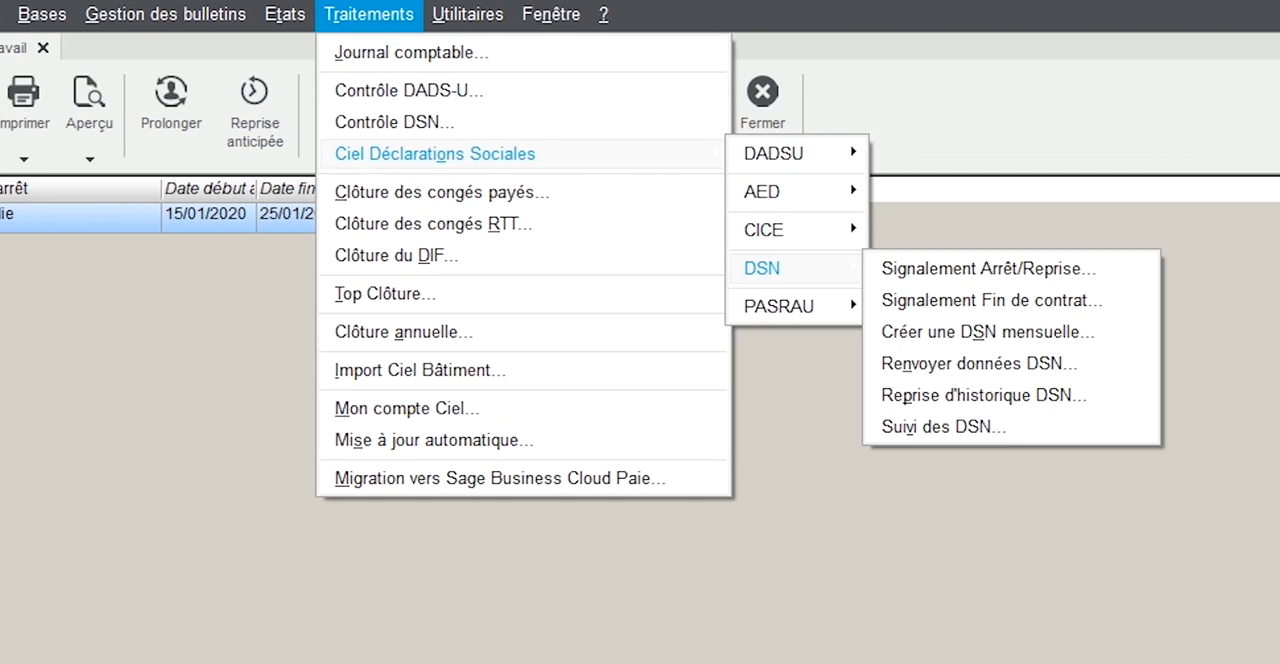
{"action": "left_click", "coordinate": [988, 268]}
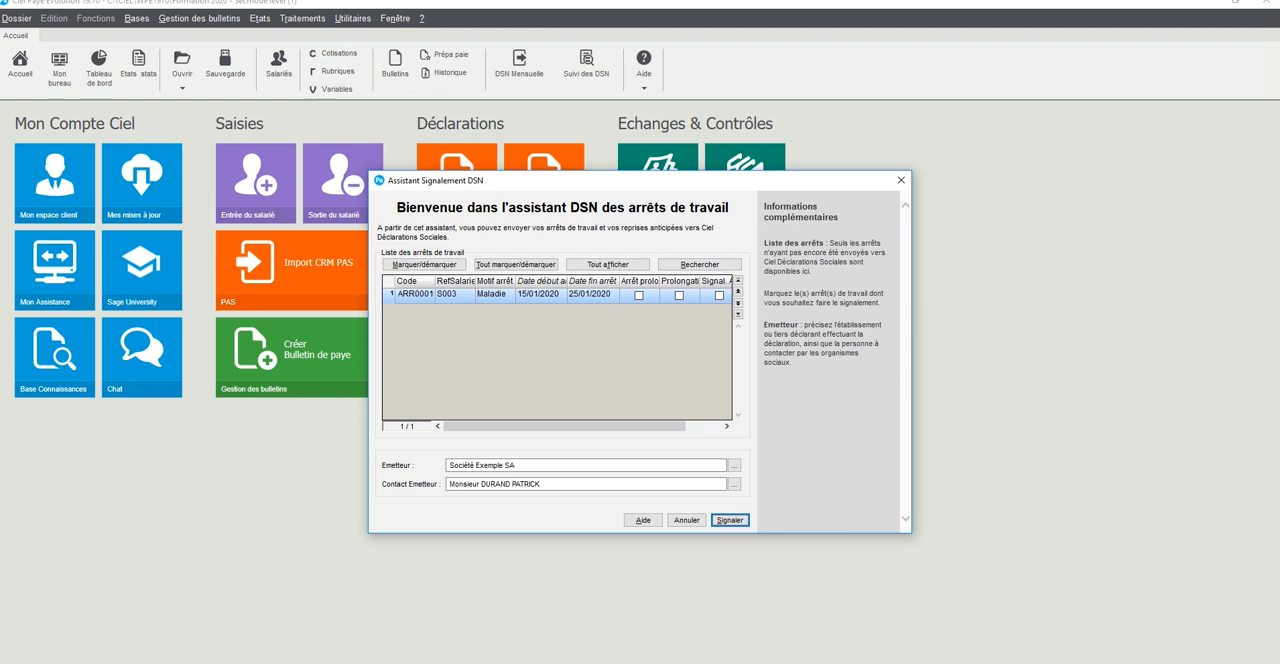
{"action": "key", "text": "Escape"}
Open the list of work stops from the absence management functions
{"action": "key", "text": "alt+b"}
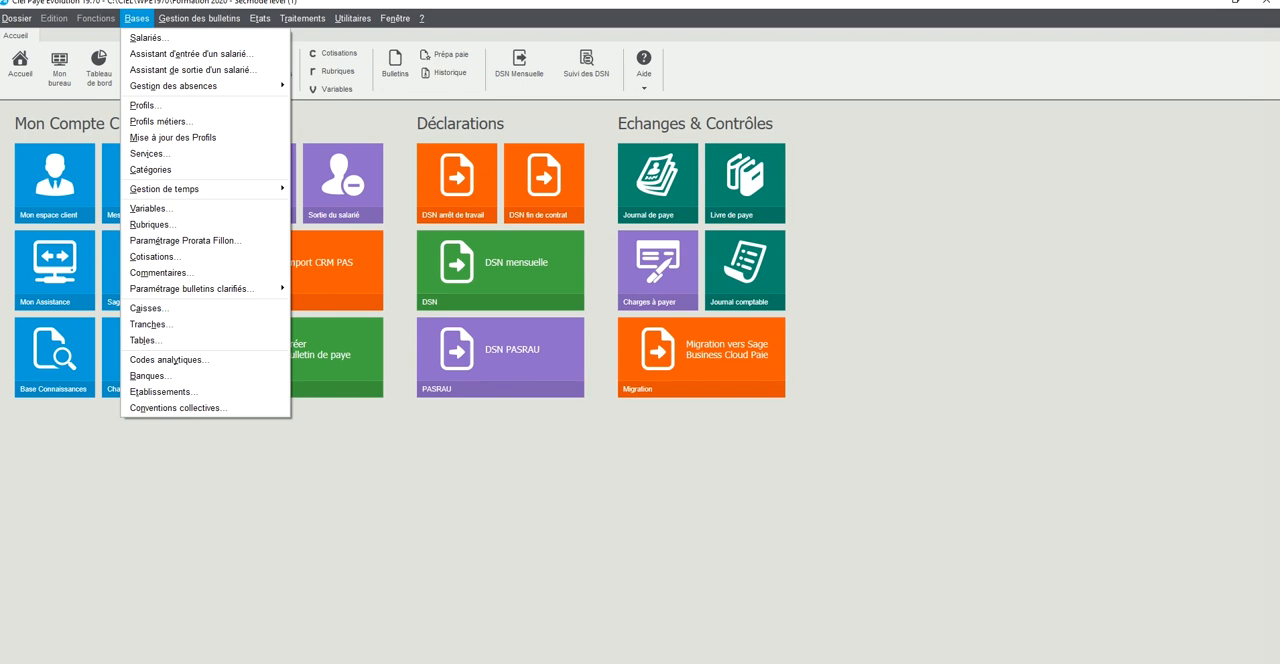
{"action": "key", "text": "Down"}
{"action": "key", "text": "Down"}
{"action": "key", "text": "Down"}
{"action": "key", "text": "Right"}
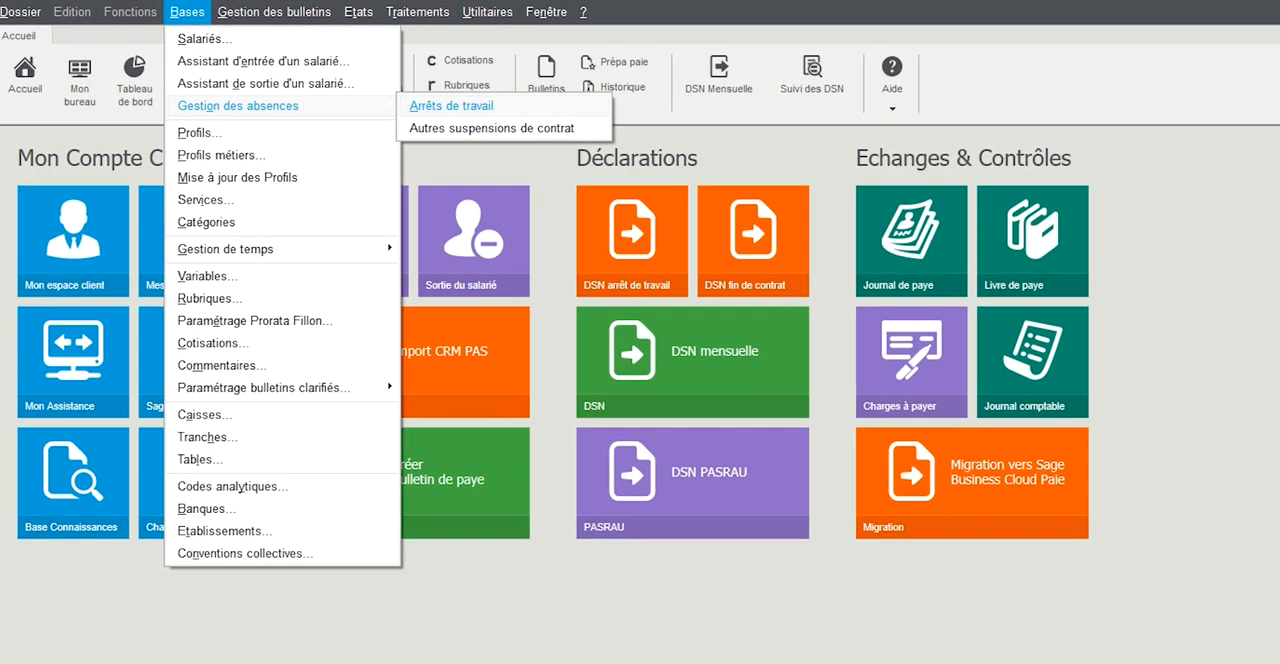
{"action": "key", "text": "Return"}
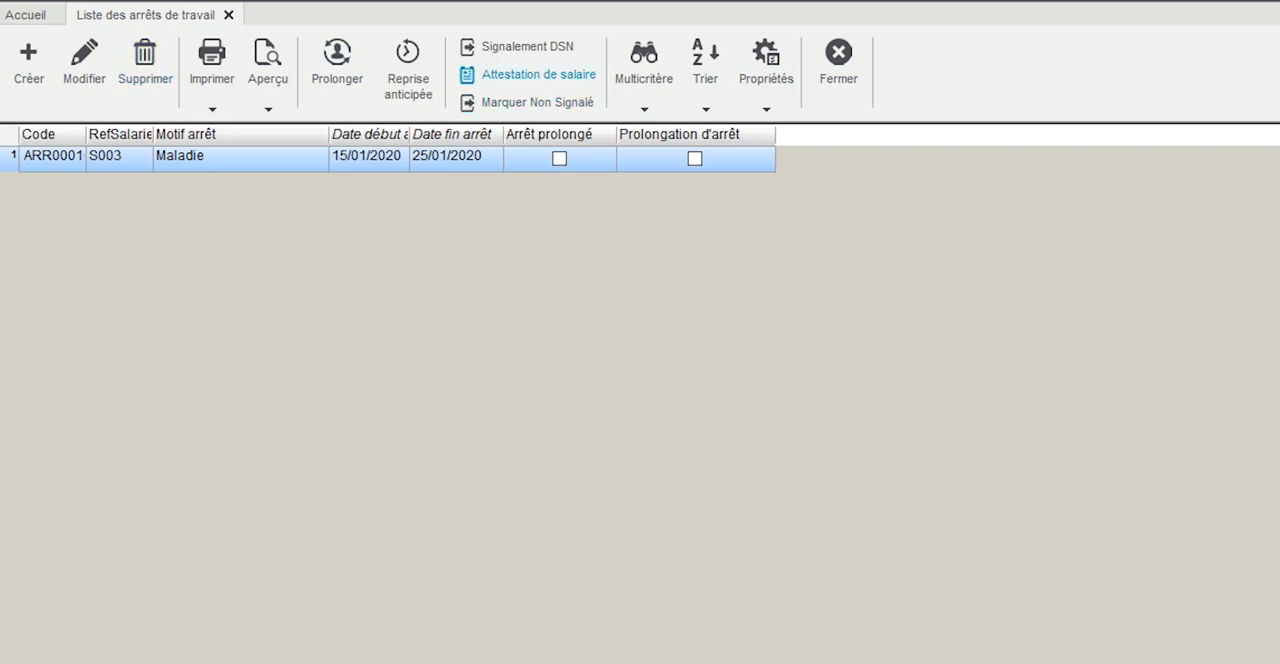
Open a prolongation of the sickness stop to view its expected end date field, and close it without saving
{"action": "left_click", "coordinate": [337, 58]}
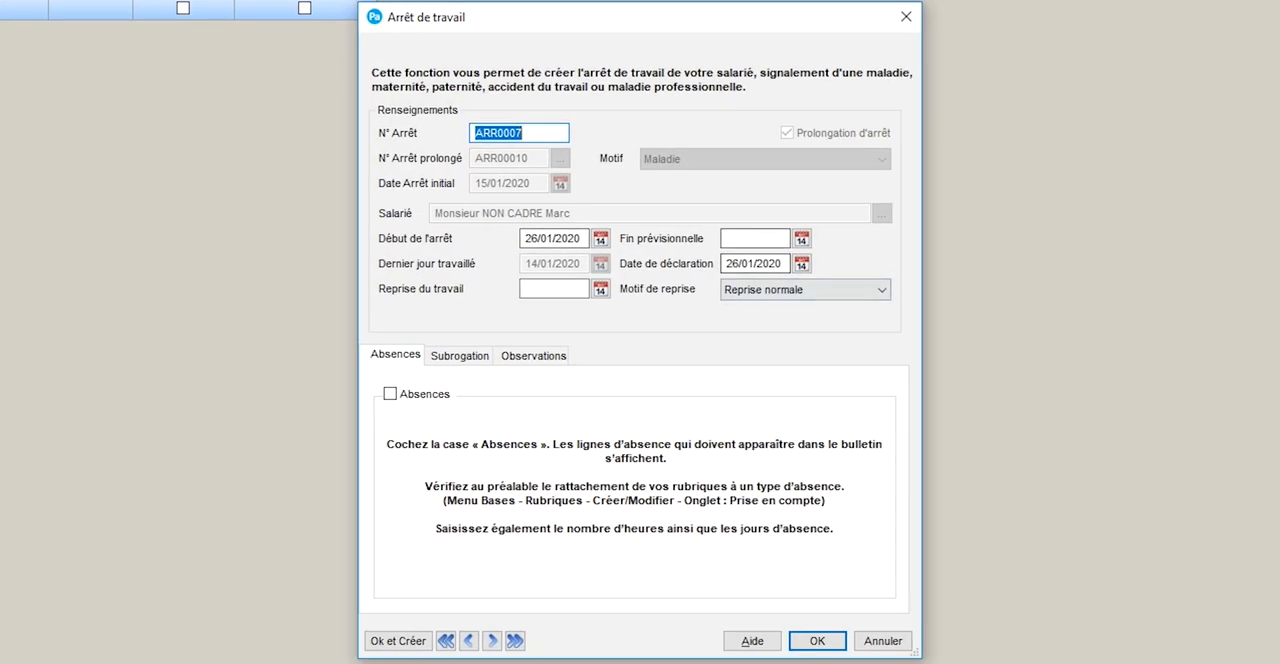
{"action": "left_click", "coordinate": [755, 239]}
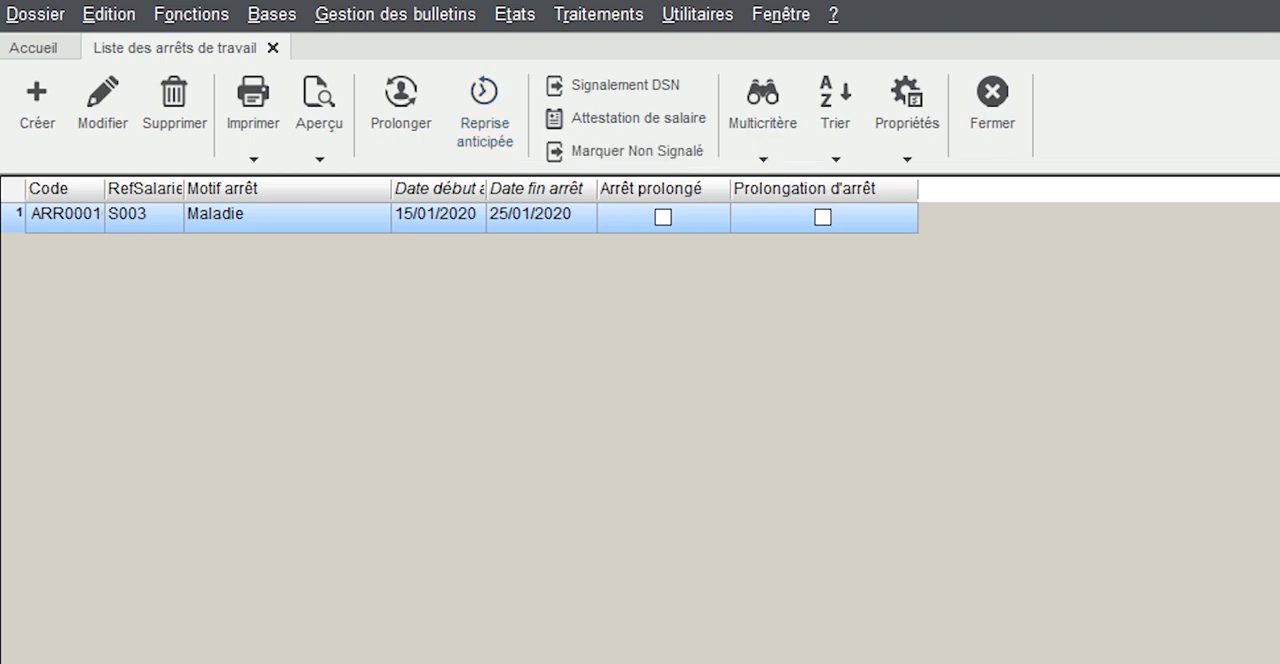
Enter an early return to work for the sickness stop, dated 23/01/2020, with the reason Reprise normale
{"action": "left_click", "coordinate": [485, 112]}
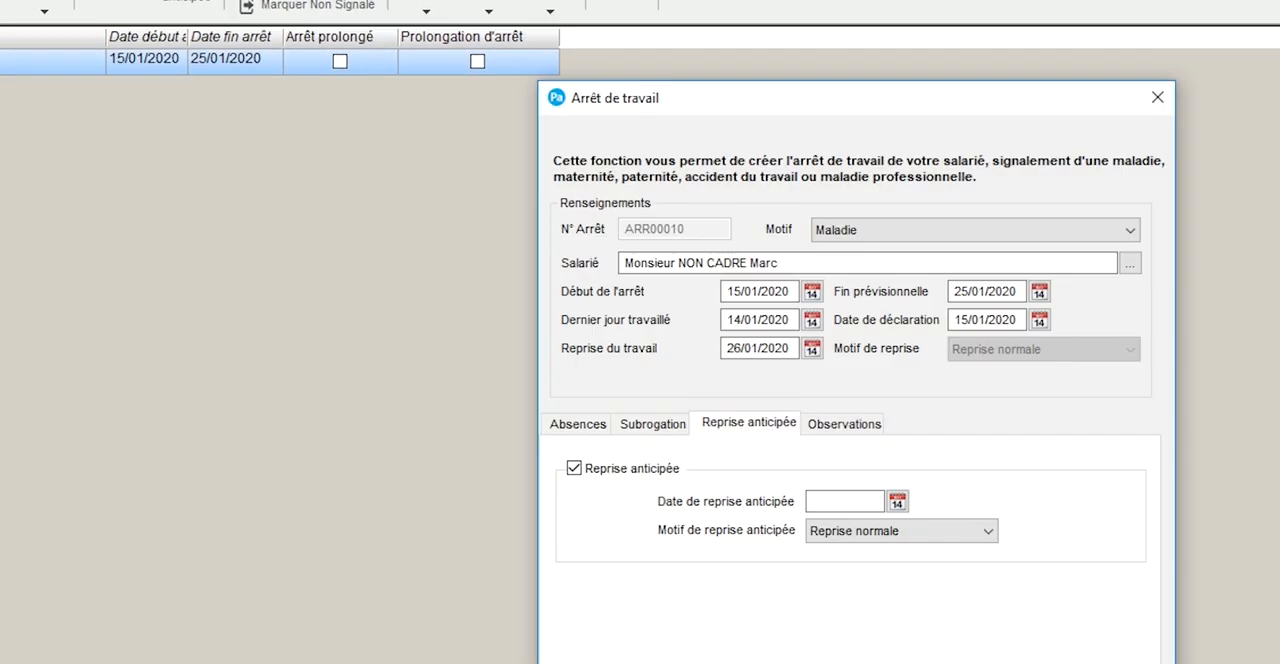
{"action": "left_click", "coordinate": [656, 396]}
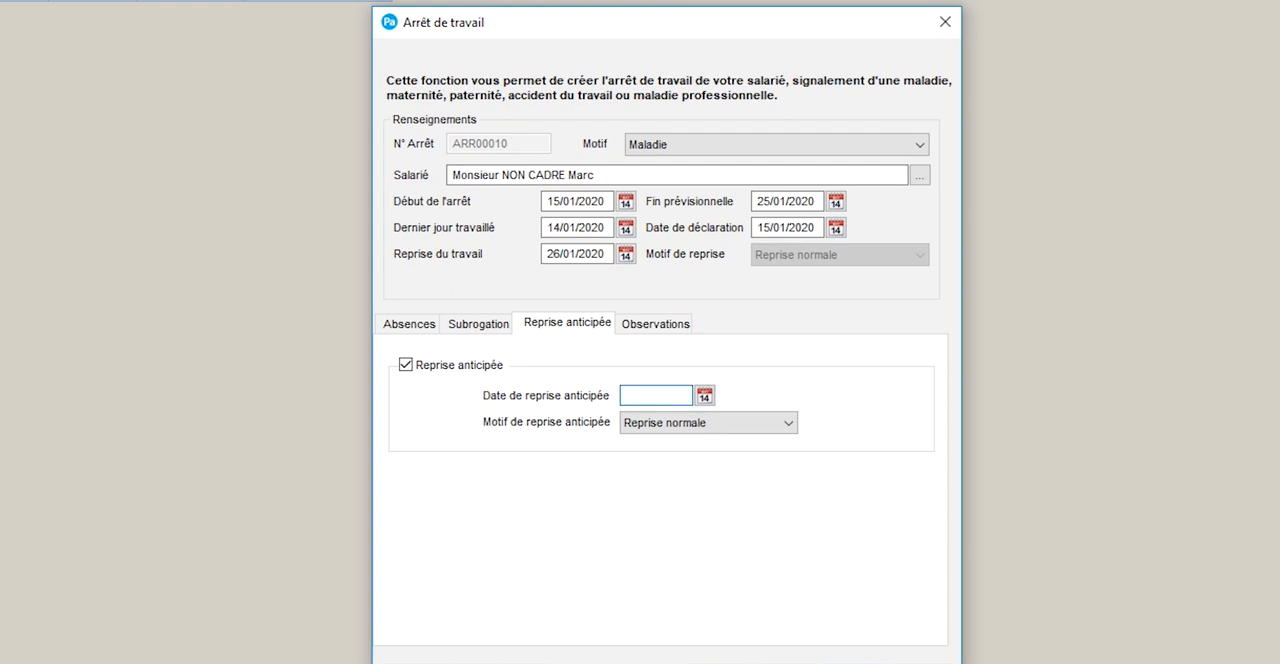
{"action": "type", "text": "23/0"}
{"action": "type", "text": "1"}
{"action": "key", "text": "Tab"}
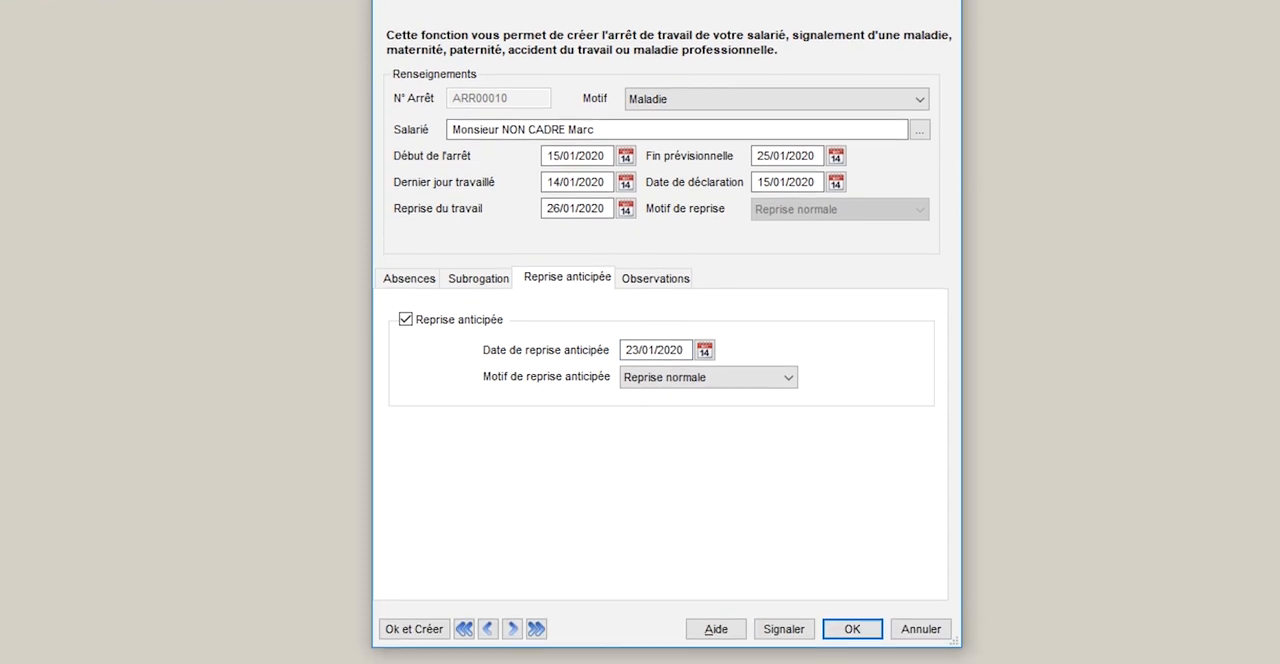
Save the early return, report it in DSN, and close the DSN tracking window
{"action": "left_click", "coordinate": [852, 604]}
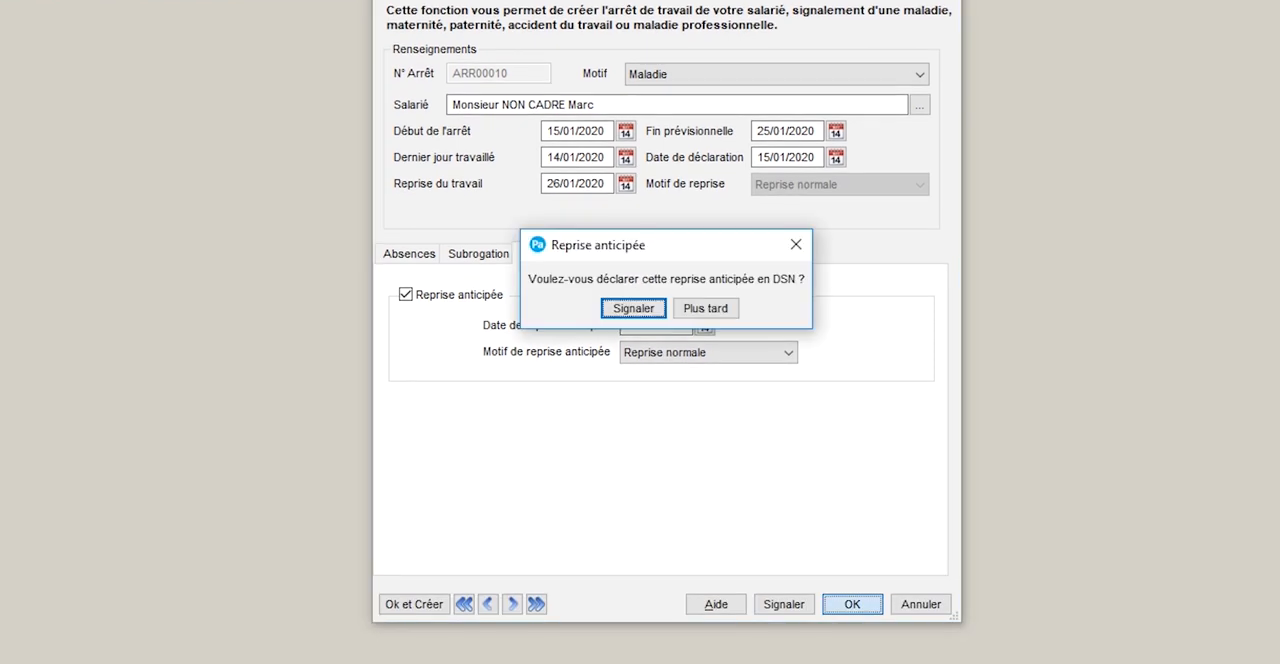
{"action": "key", "text": "Return"}
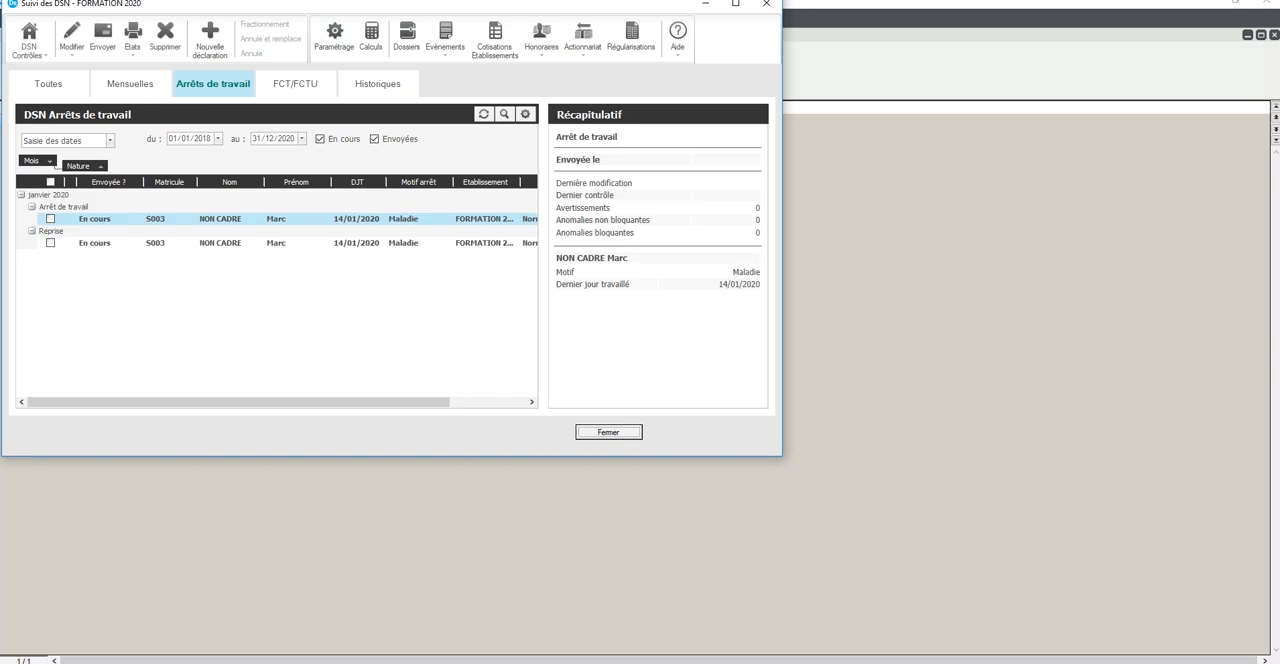
{"action": "left_click", "coordinate": [608, 432]}
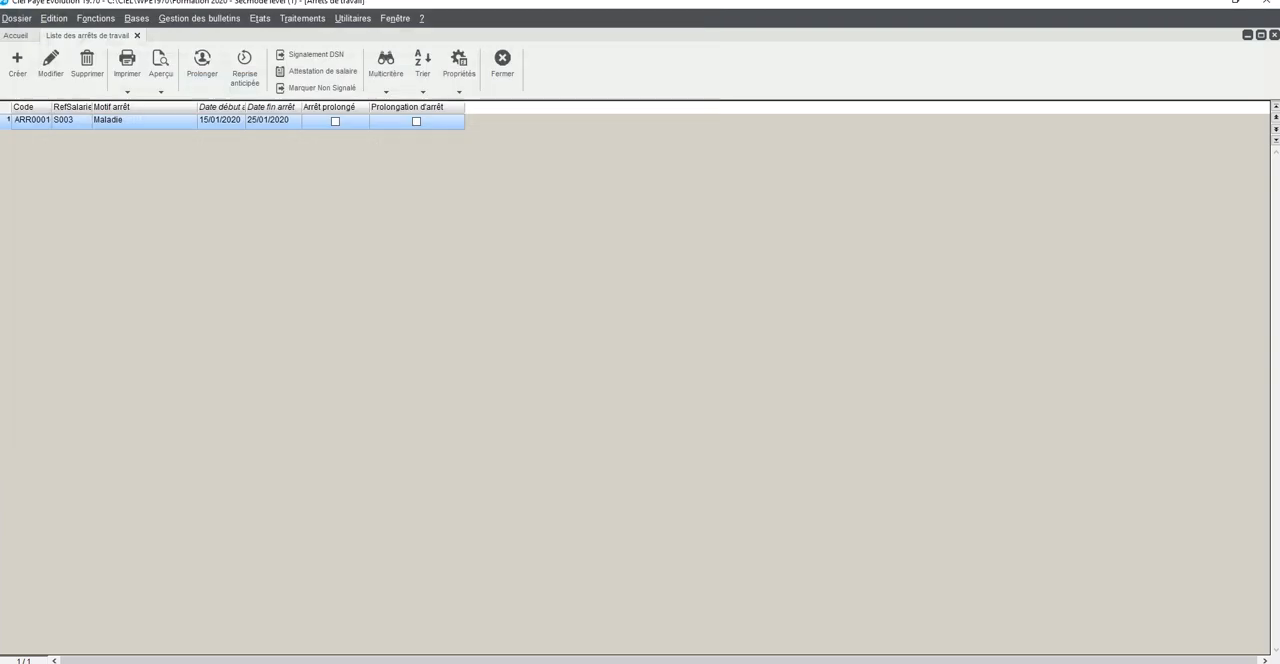